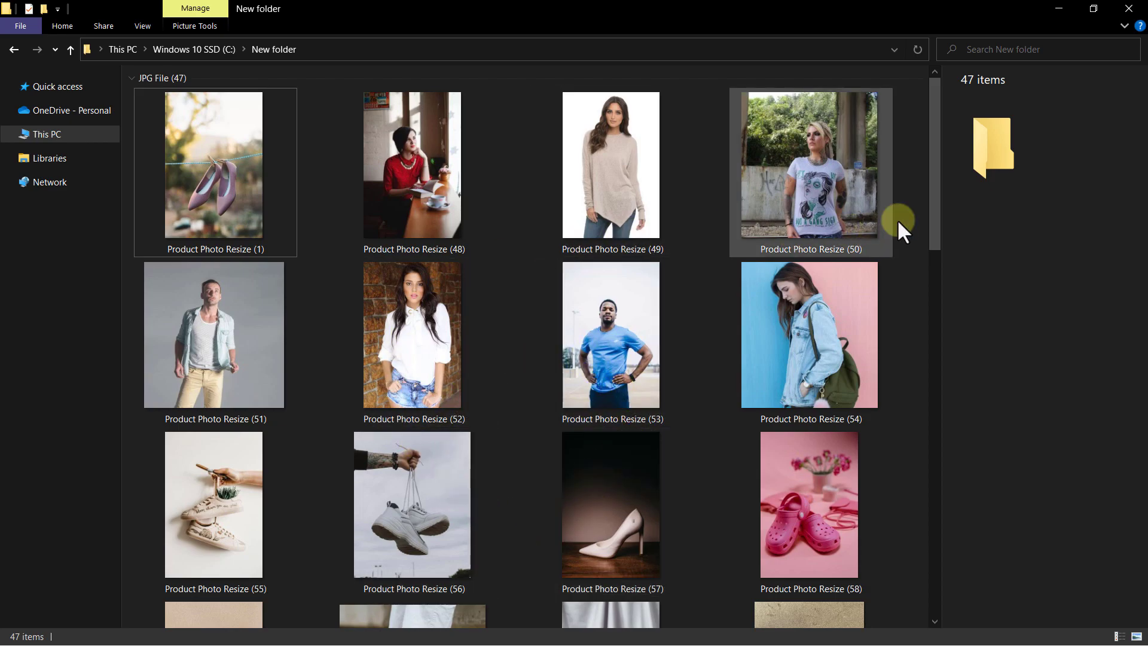
Examine the pixel dimensions of several product photos in the folder, one after another.
drag(931, 124, 920, 93)
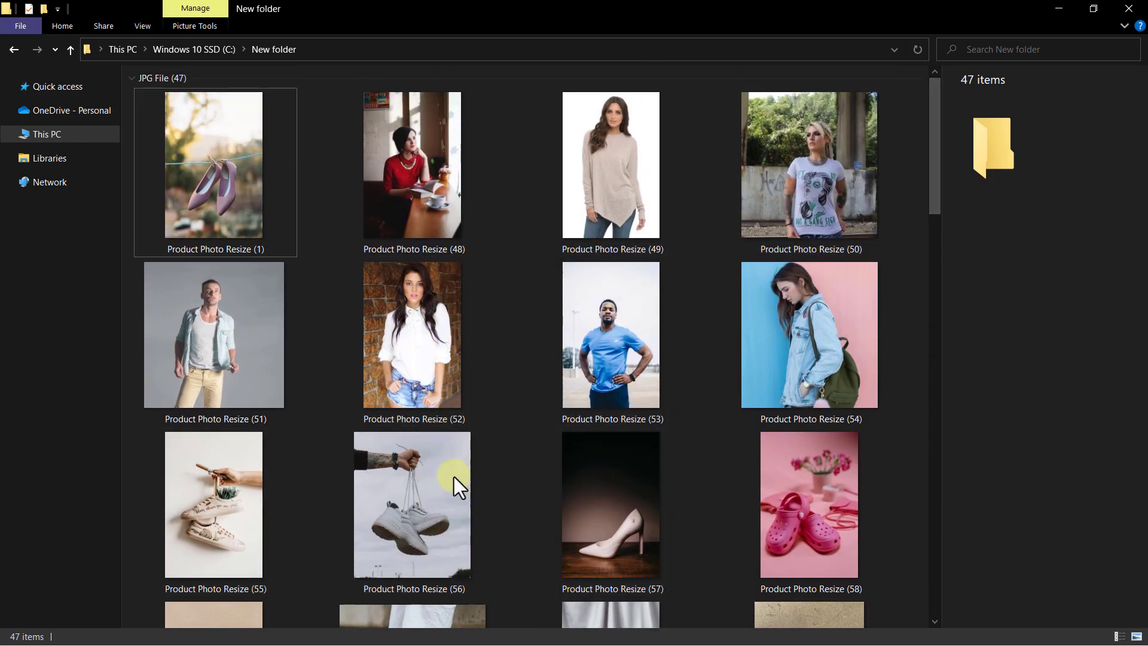
click(224, 172)
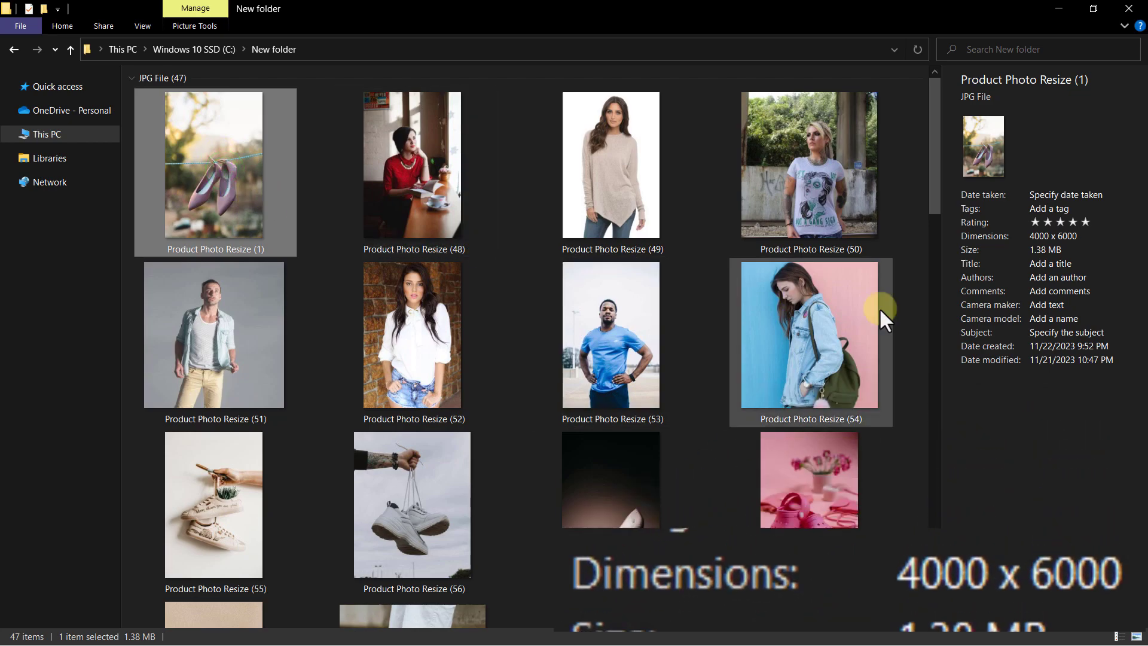
click(424, 189)
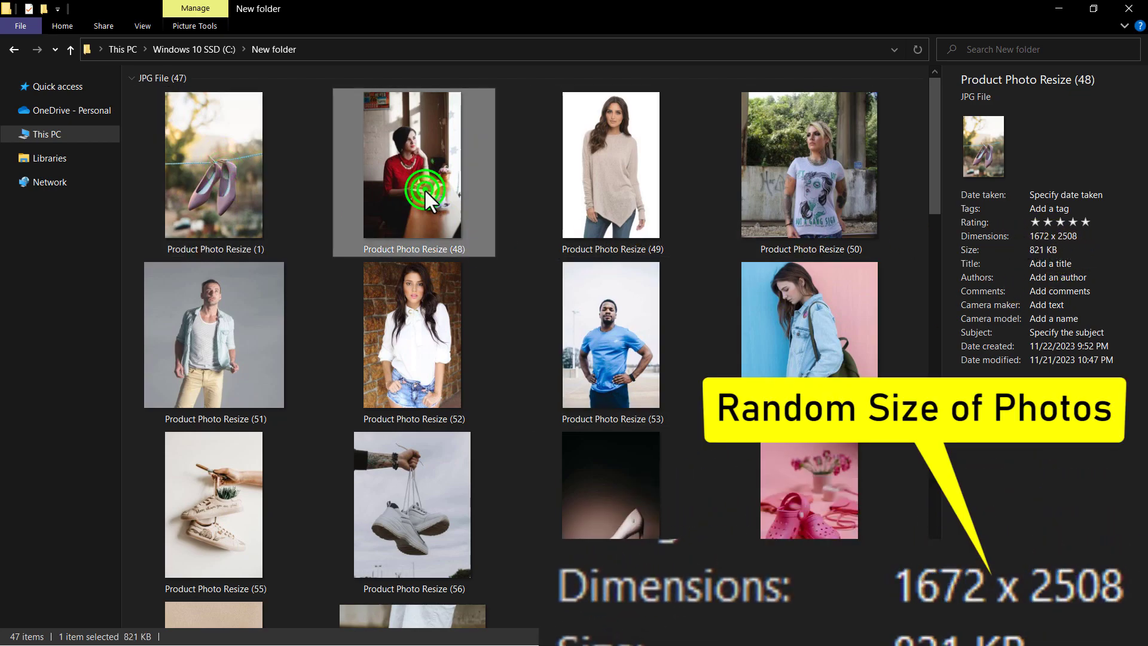
click(622, 212)
click(810, 180)
click(263, 335)
click(386, 334)
click(592, 323)
click(781, 317)
click(787, 488)
click(555, 502)
click(413, 503)
click(235, 509)
Open the photo Product Photo Resize (48) in Photoshop and fit it to the window.
click(395, 136)
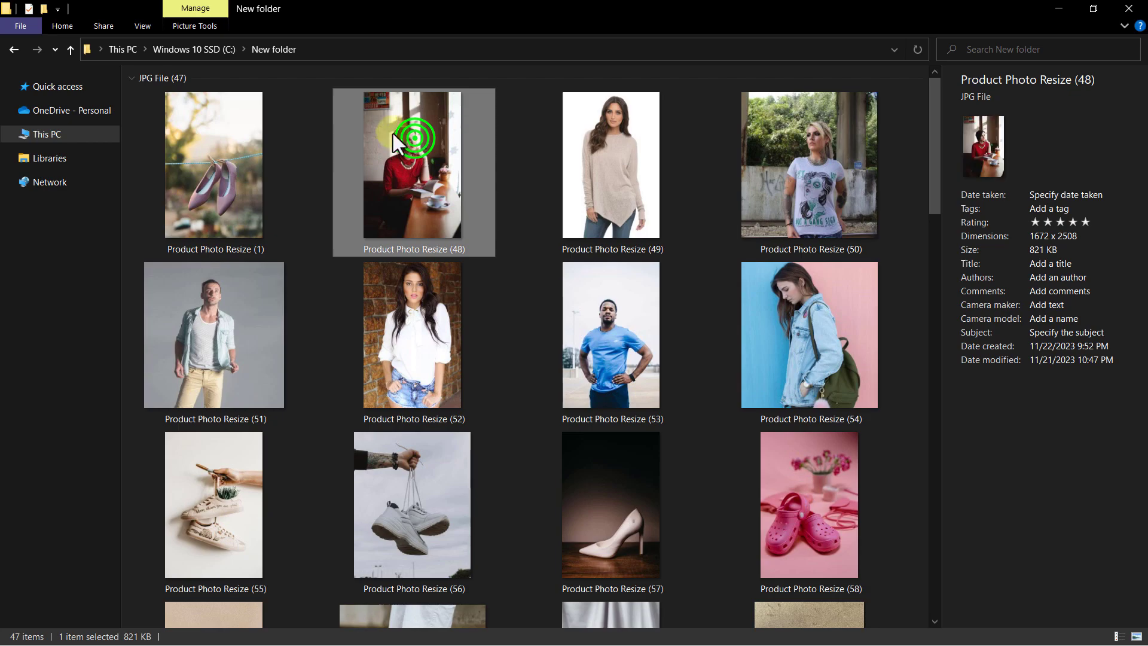
drag(418, 221, 577, 272)
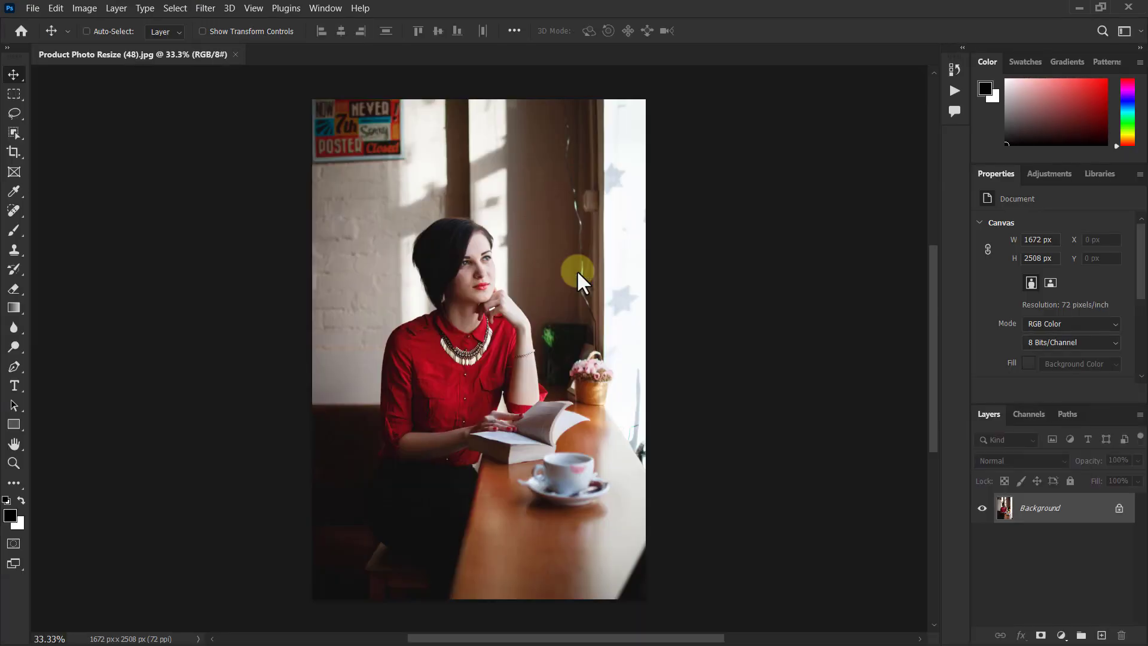
key(ctrl+0)
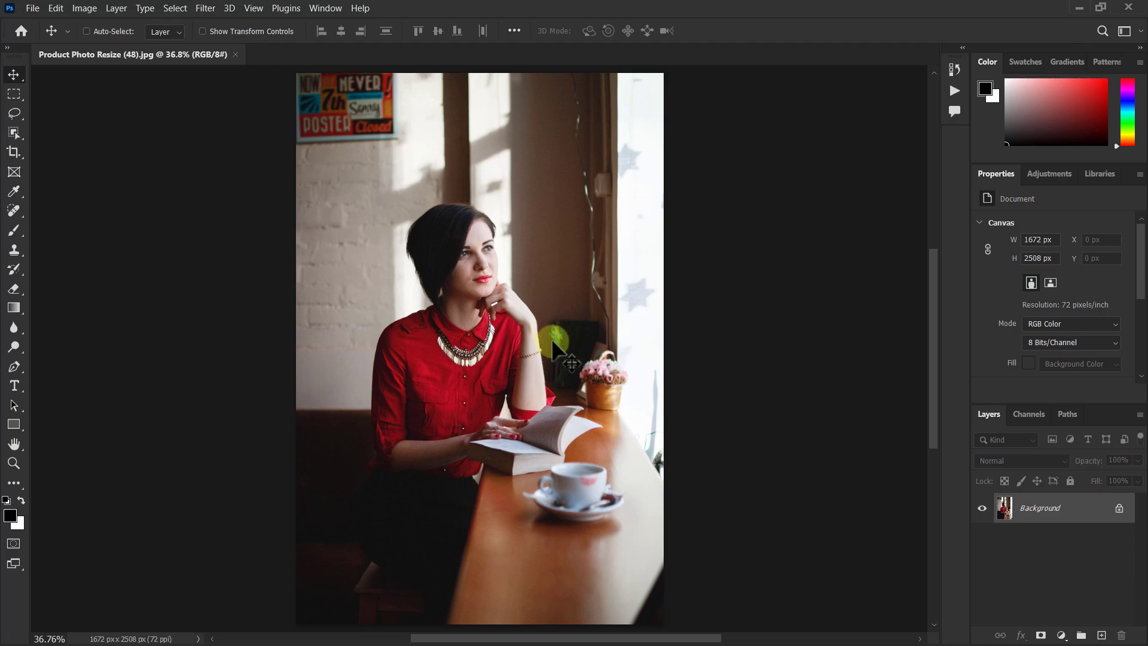
Show the Actions and create a new action set named "Photo Resize - Folder".
click(326, 8)
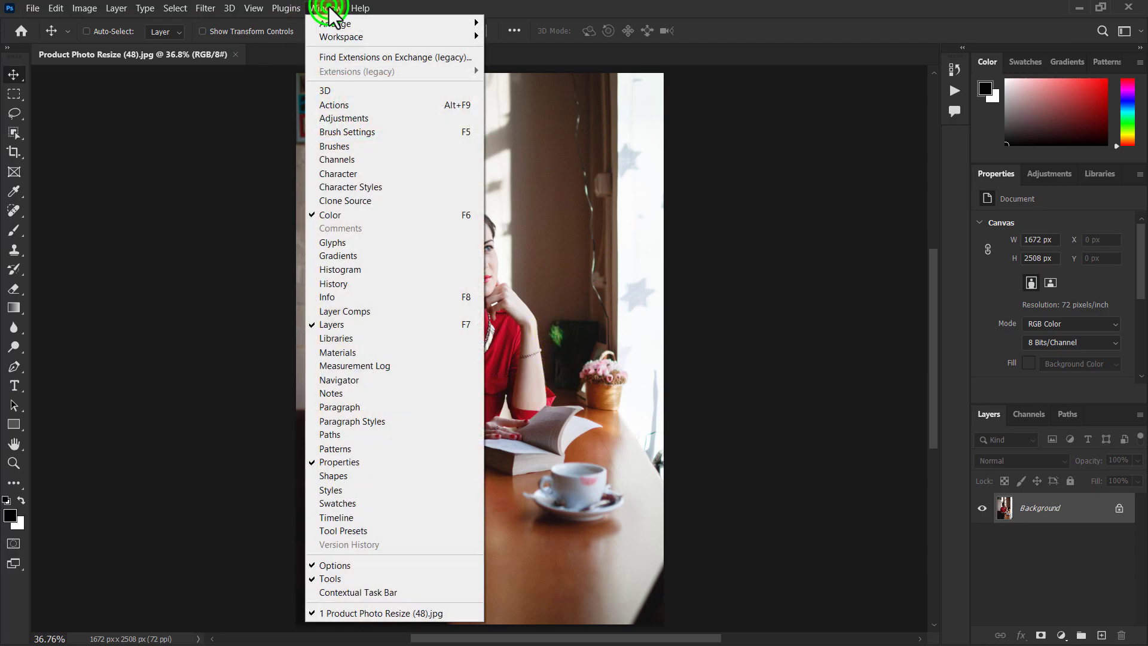
click(334, 106)
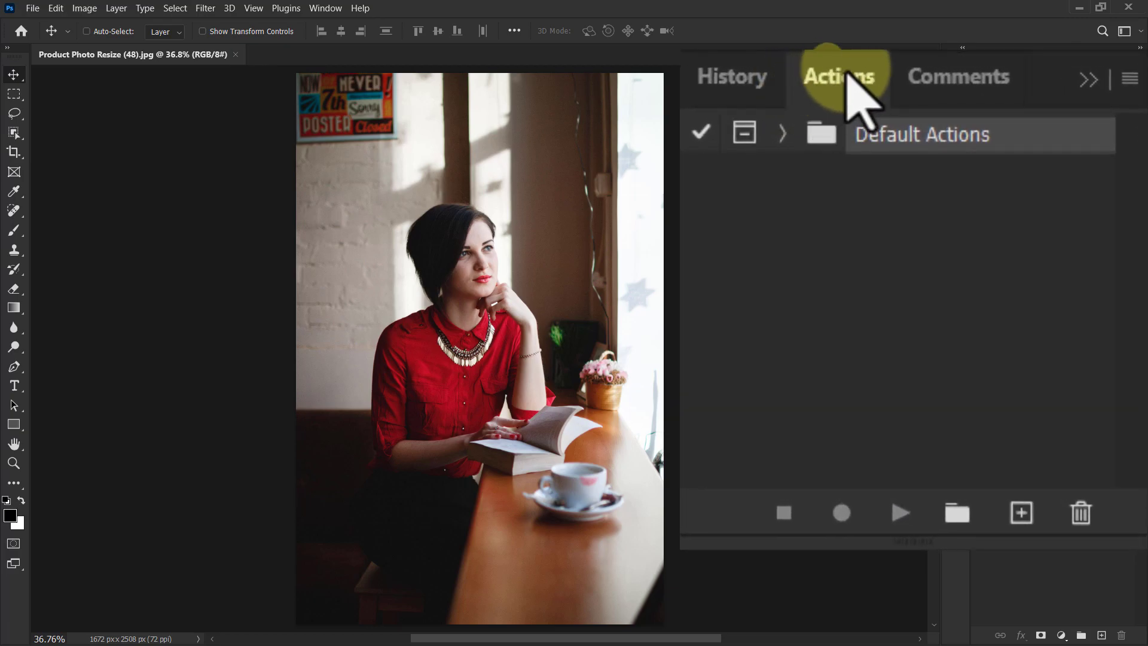
click(957, 513)
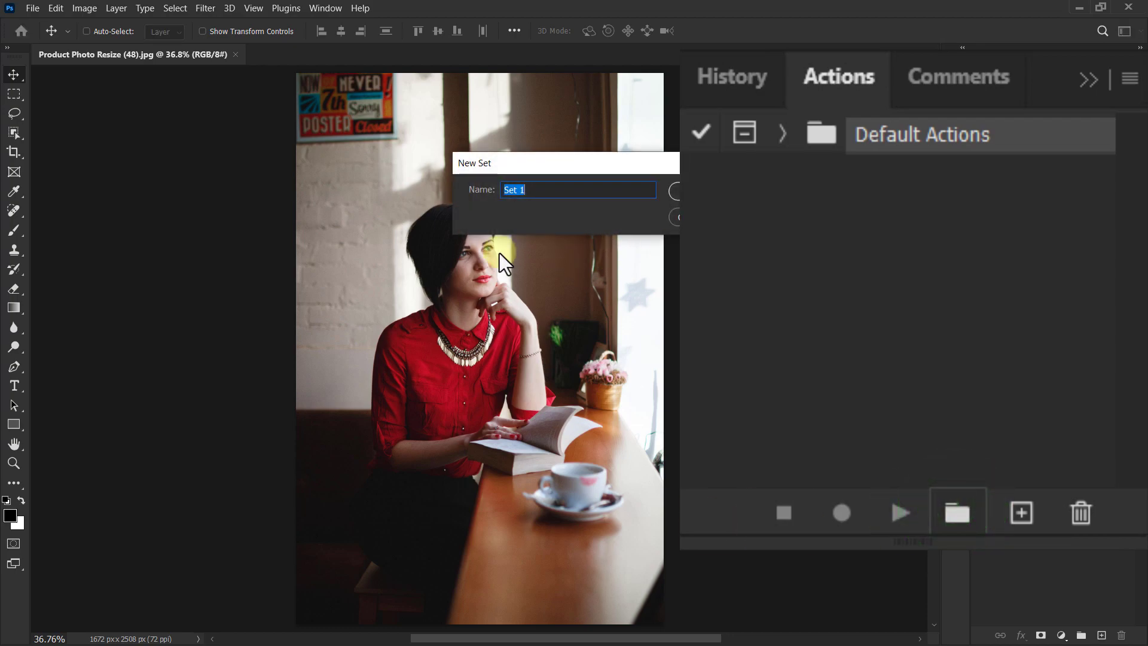
drag(545, 192, 504, 193)
text(Photo Resize - Folder)
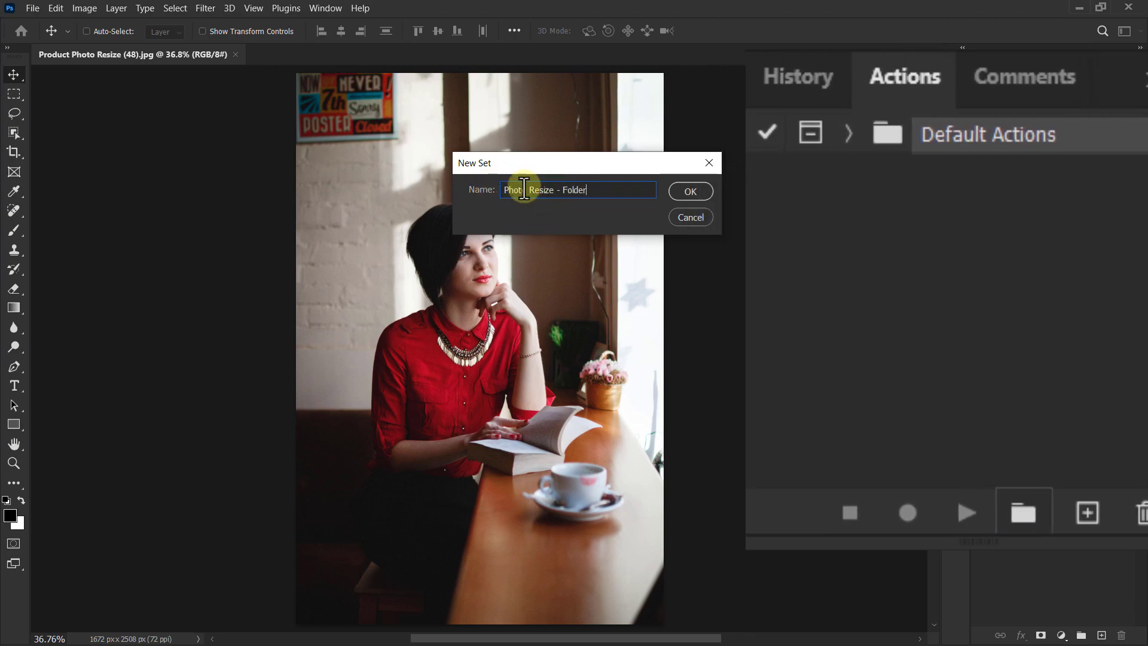
click(691, 191)
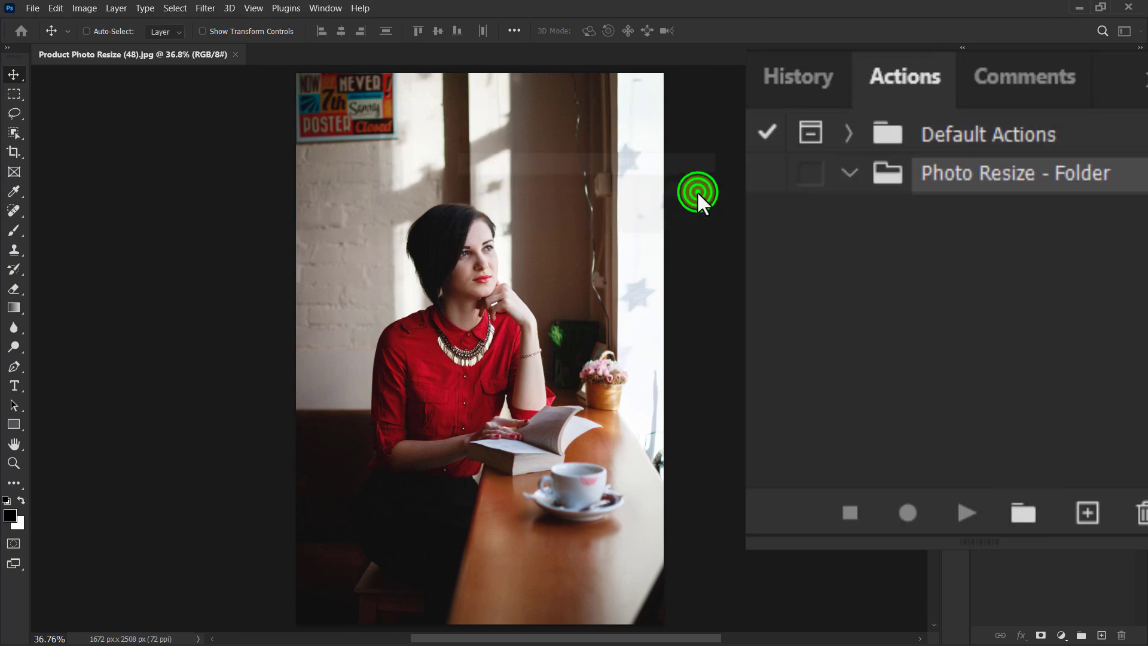
Start recording a new action named "PhotoResize - Action" in the Photo Resize - Folder set.
click(882, 182)
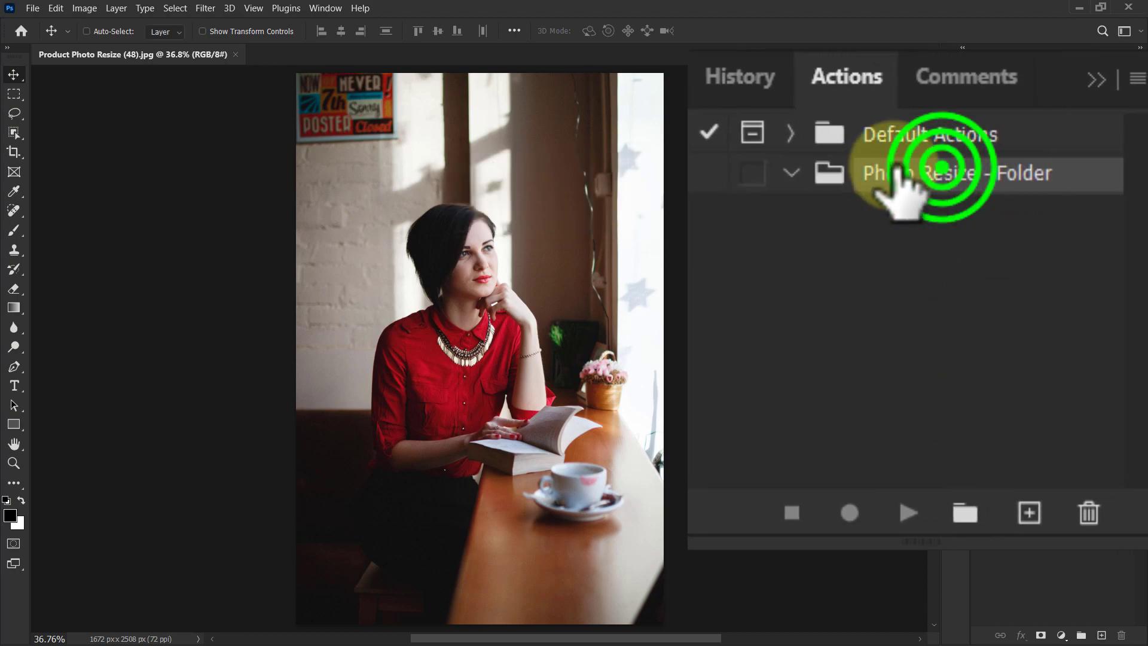
click(1028, 513)
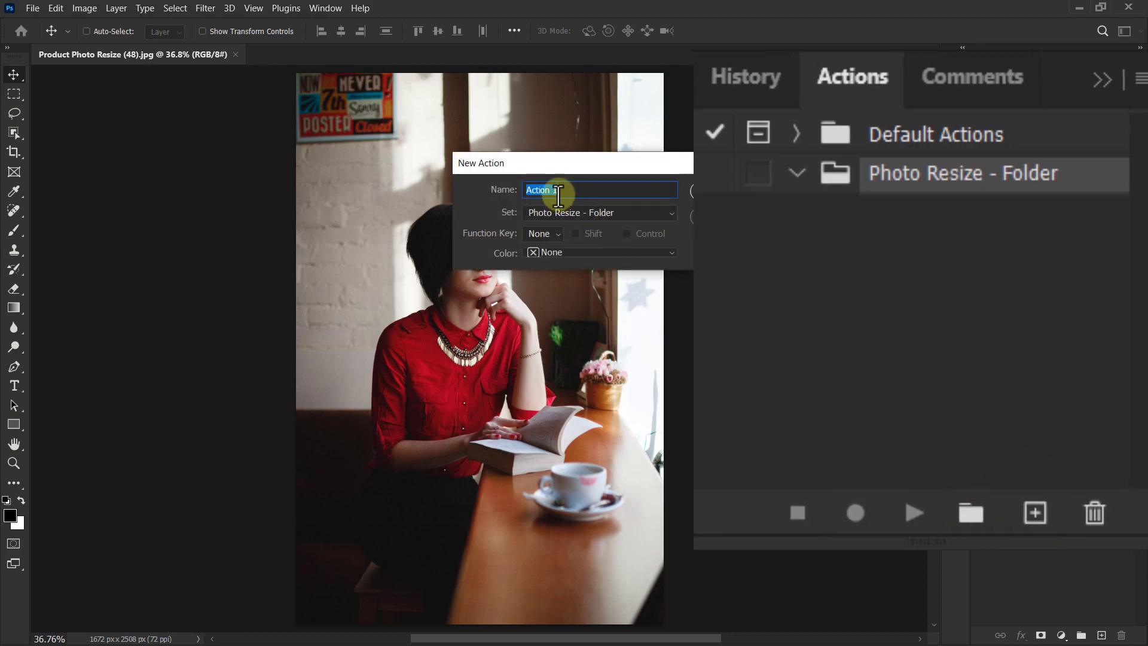
click(565, 187)
text(PhotoResiz)
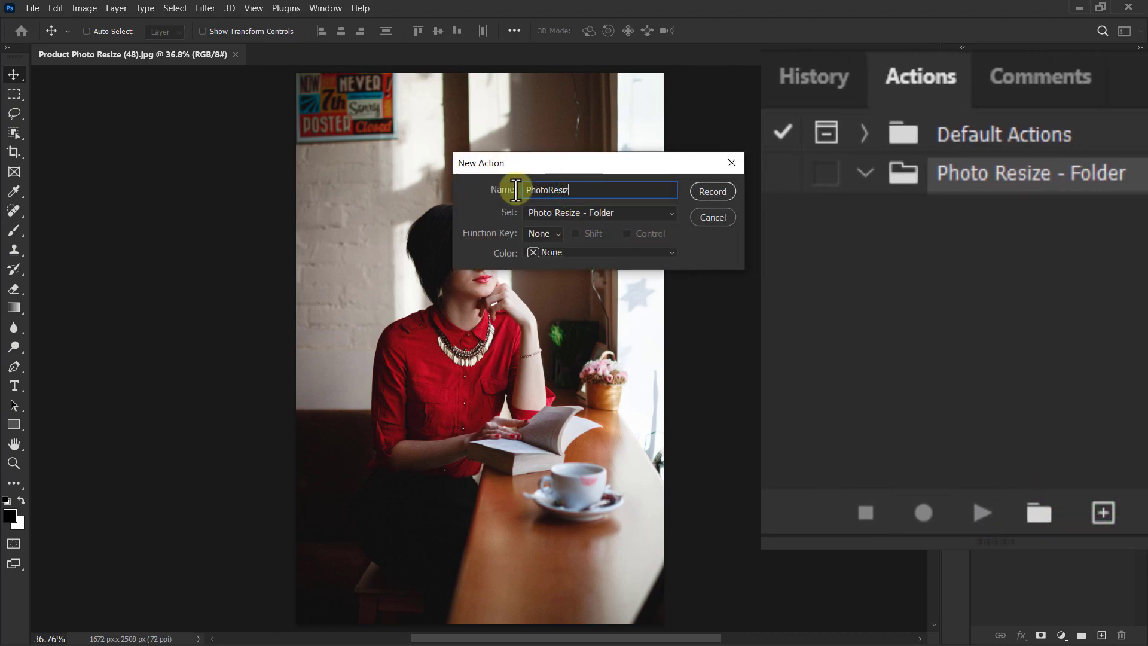
text(e - Action)
click(713, 191)
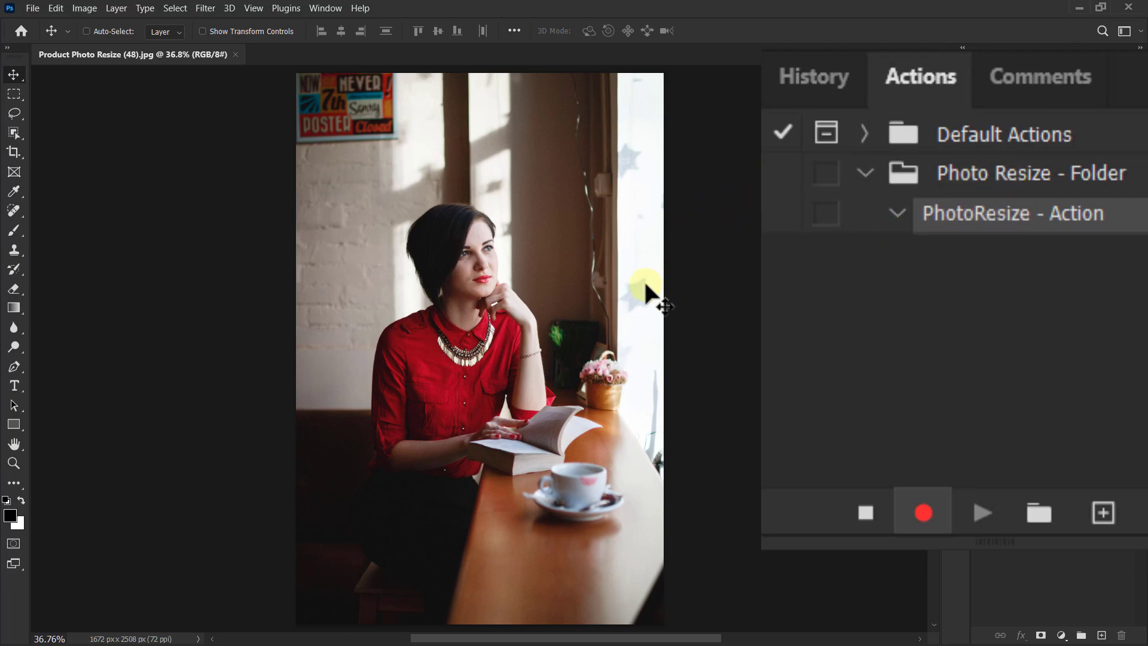
Resize the image to a height of 1500 pixels with the proportions linked, and fit it to the window.
click(85, 8)
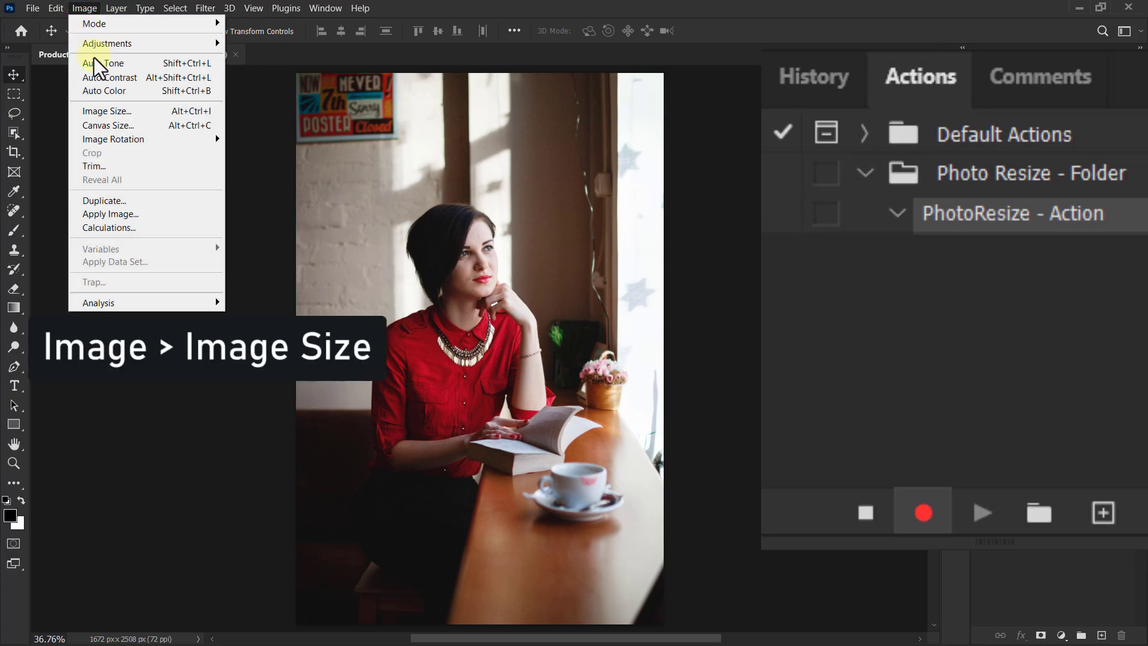
click(103, 112)
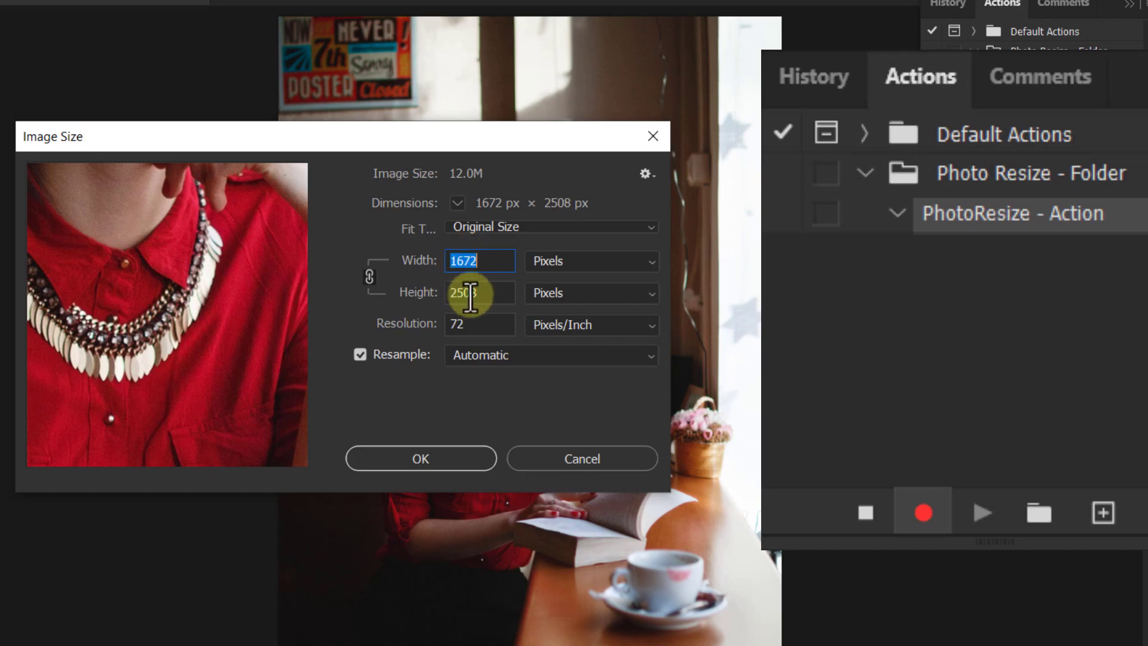
click(488, 289)
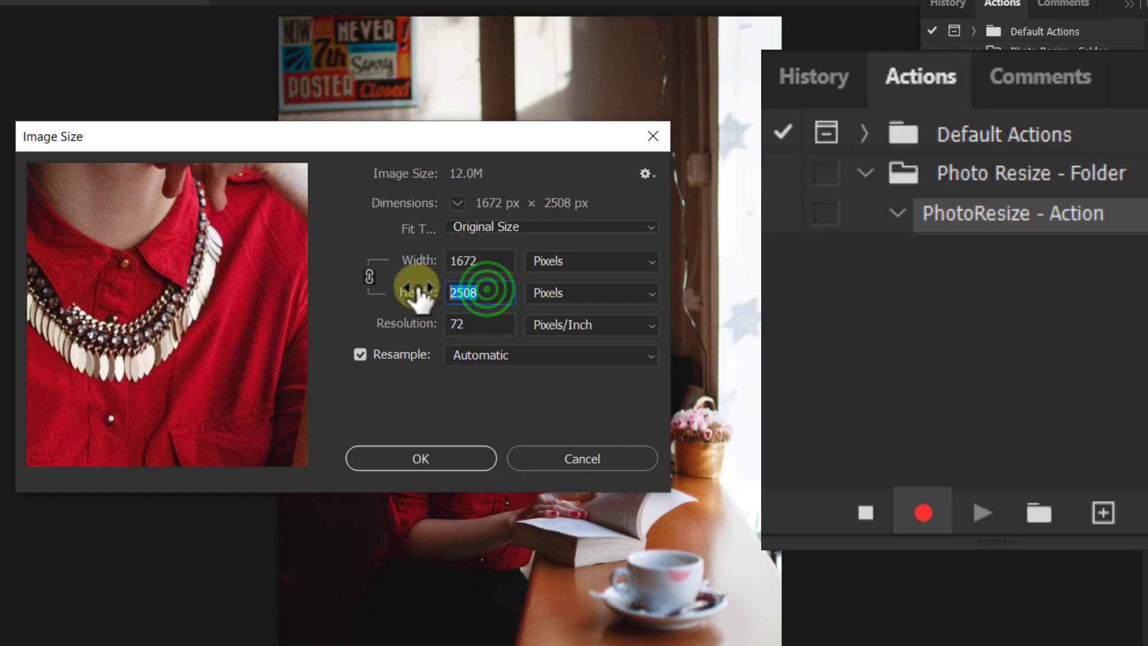
text(1)
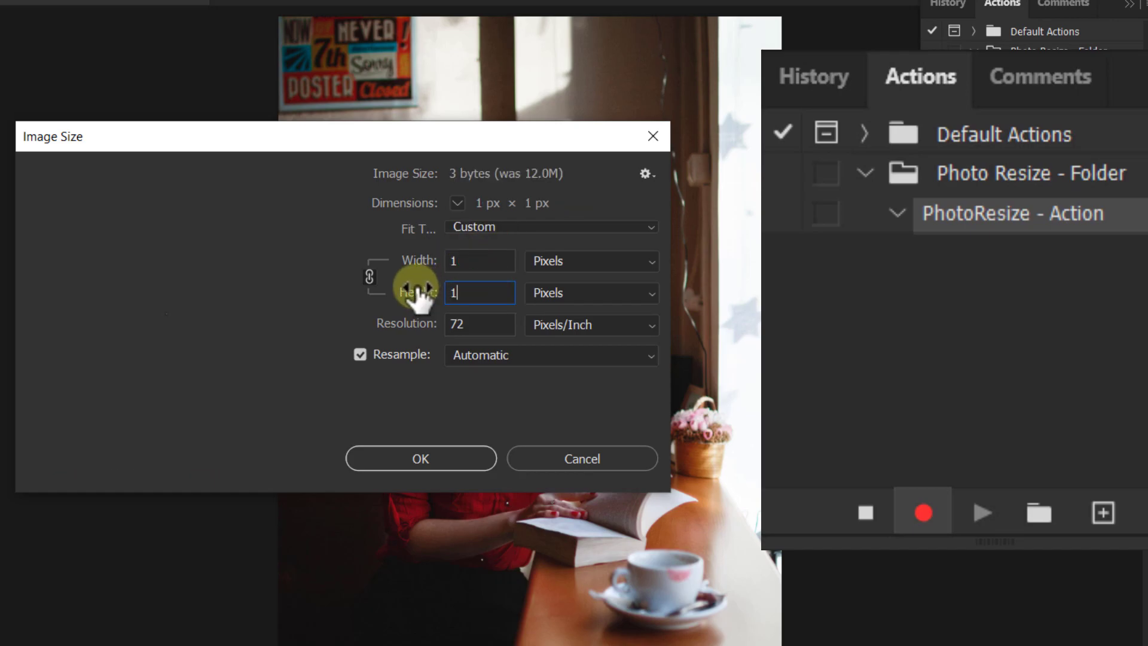
text(500)
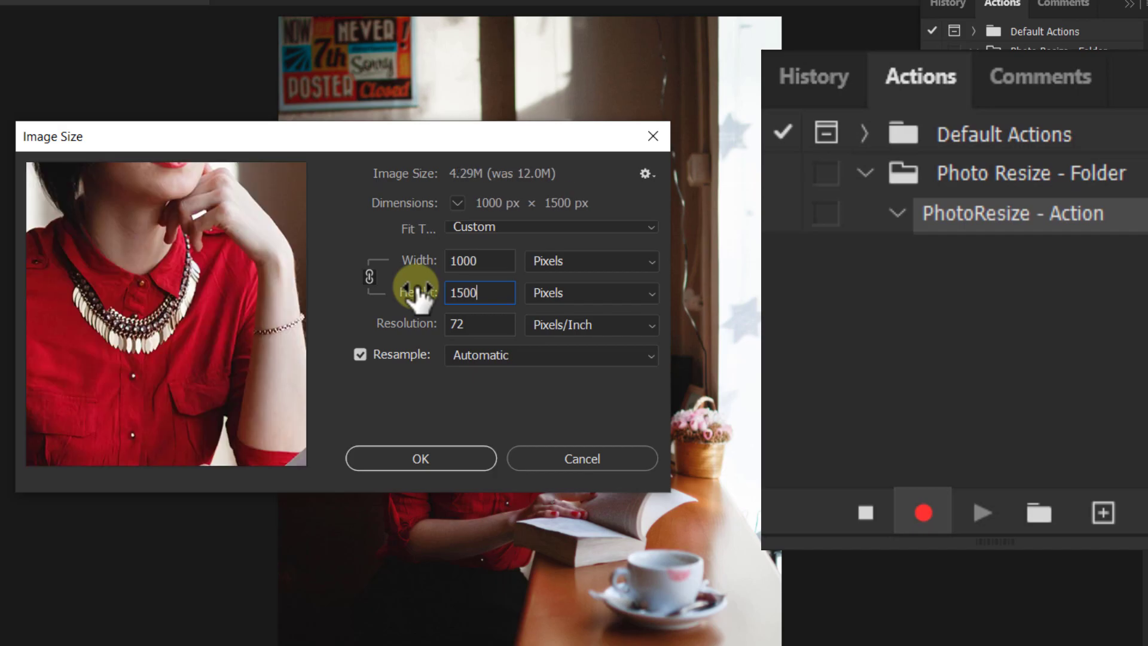
double_click(485, 294)
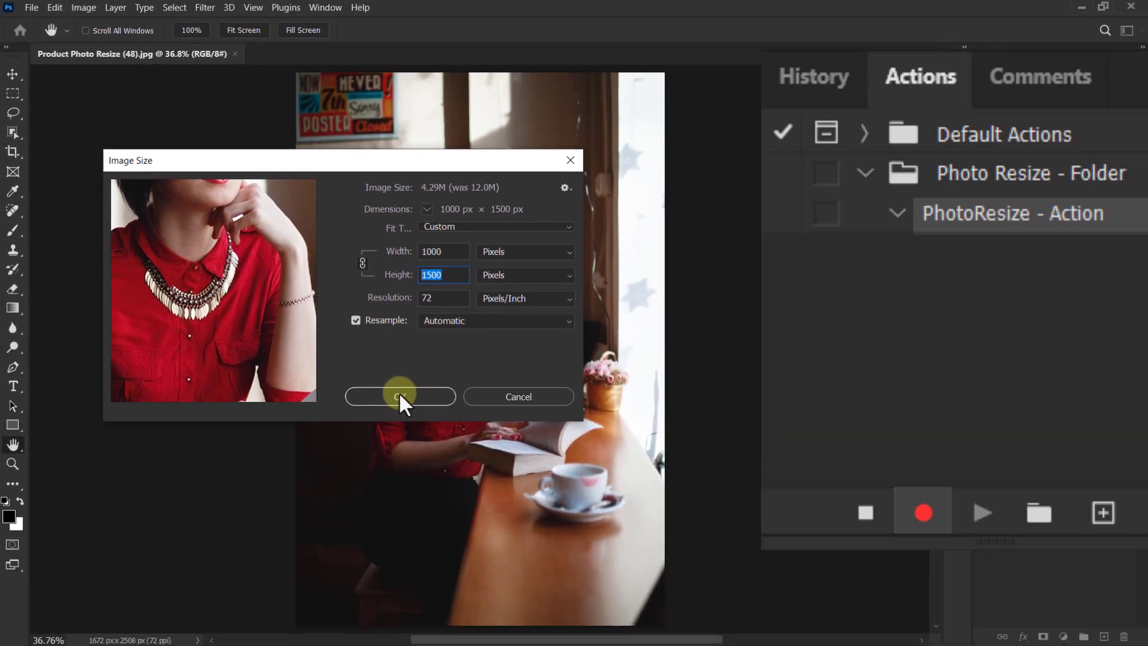
click(425, 454)
key(ctrl+0)
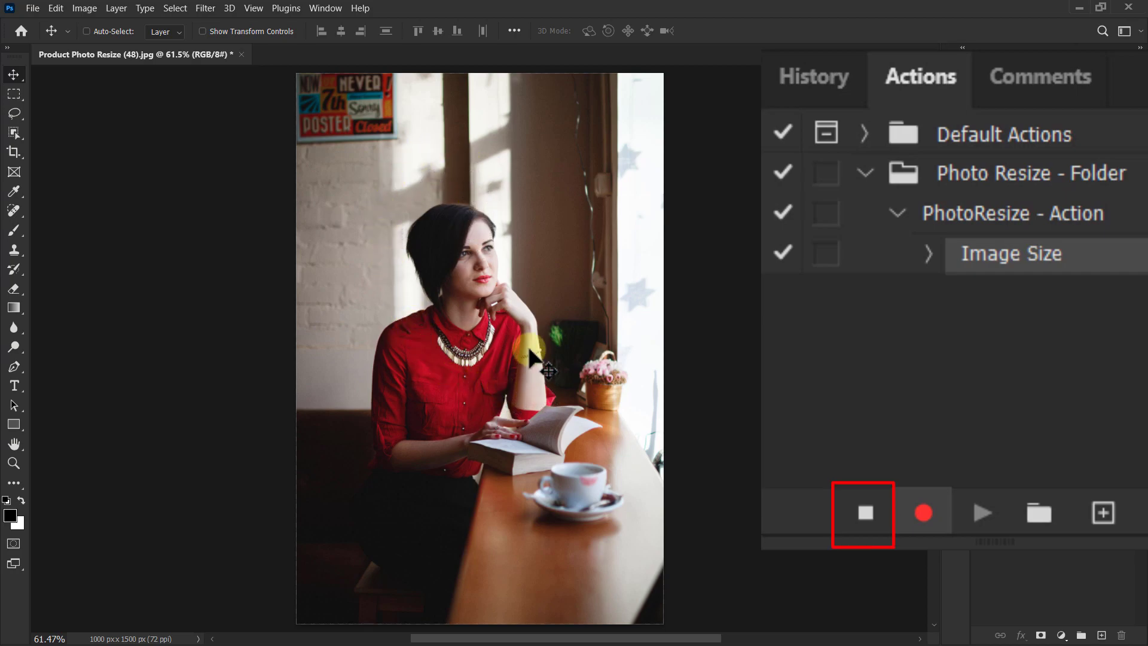
Stop recording the action and close the photo without saving its changes.
click(862, 502)
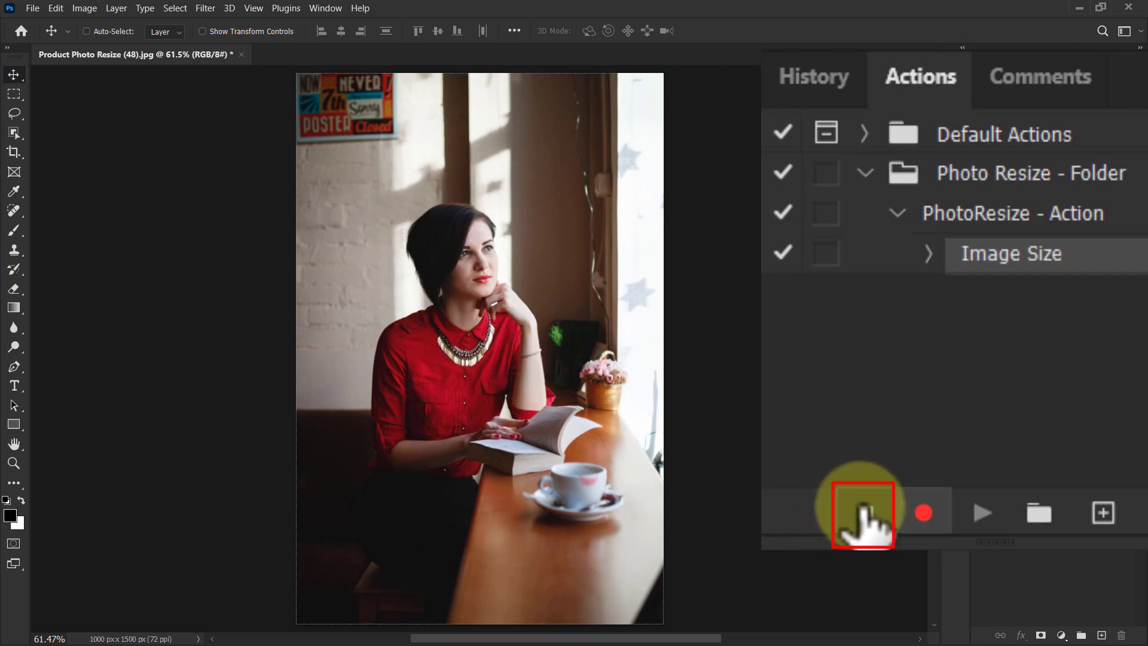
click(865, 507)
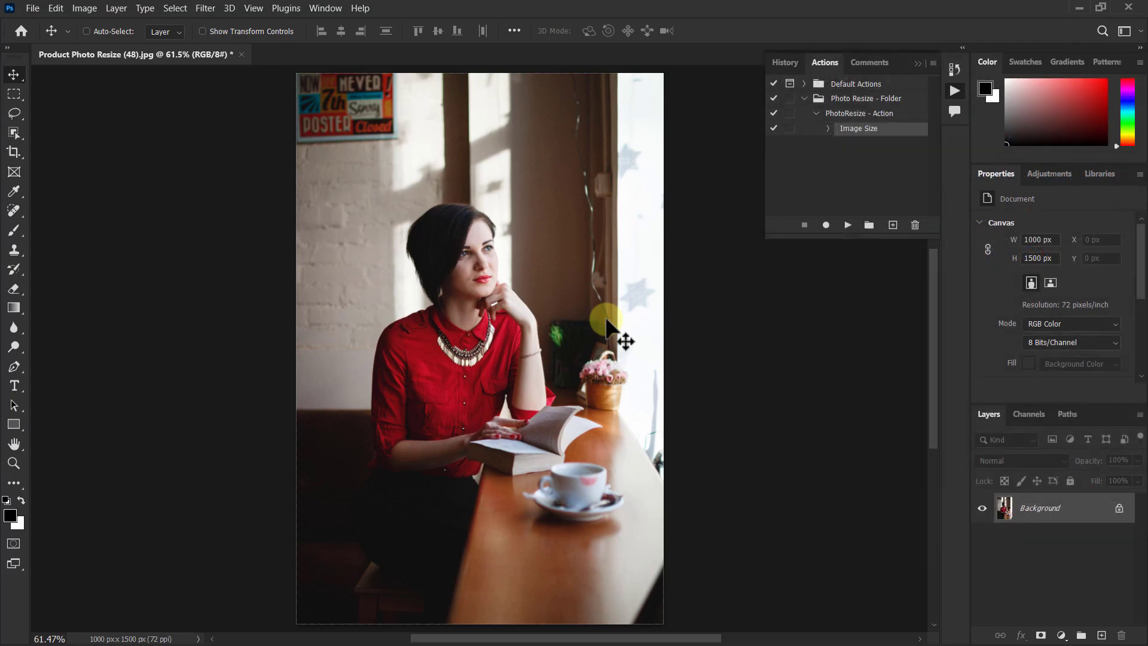
click(241, 55)
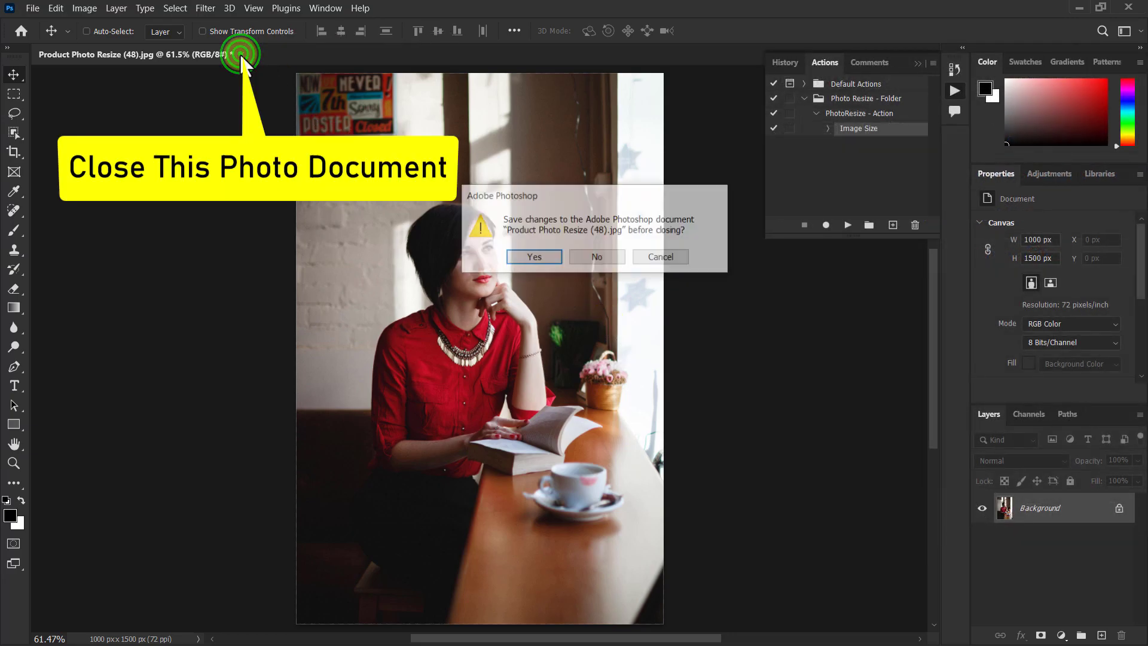
click(601, 256)
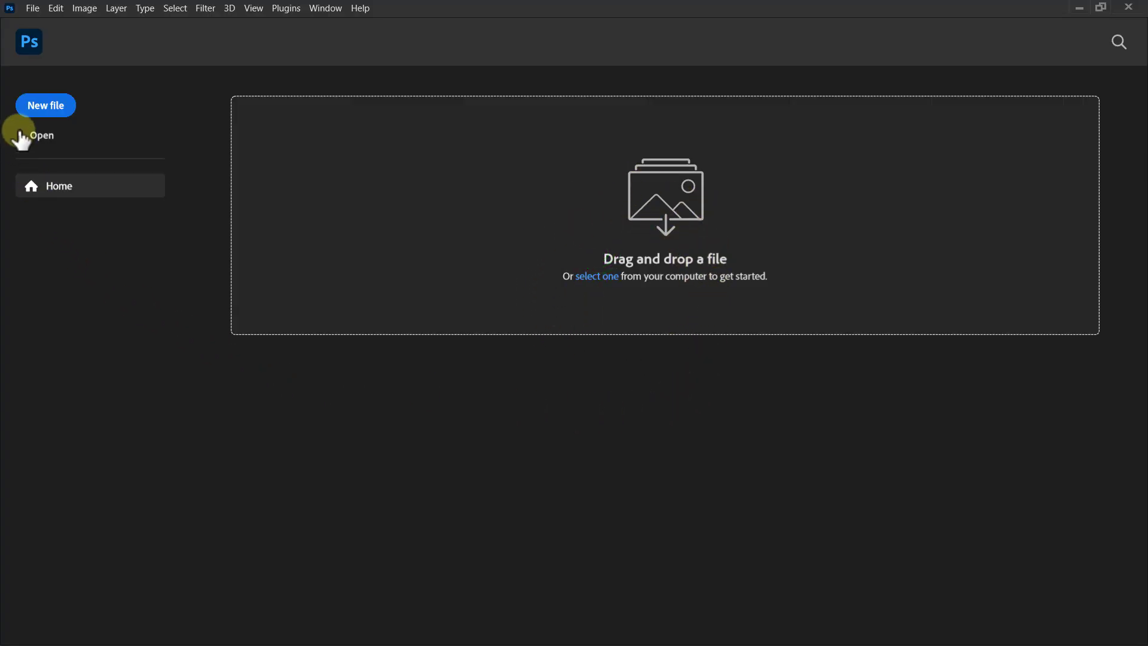
Open the Image Processor script for batch processing the photos.
click(34, 9)
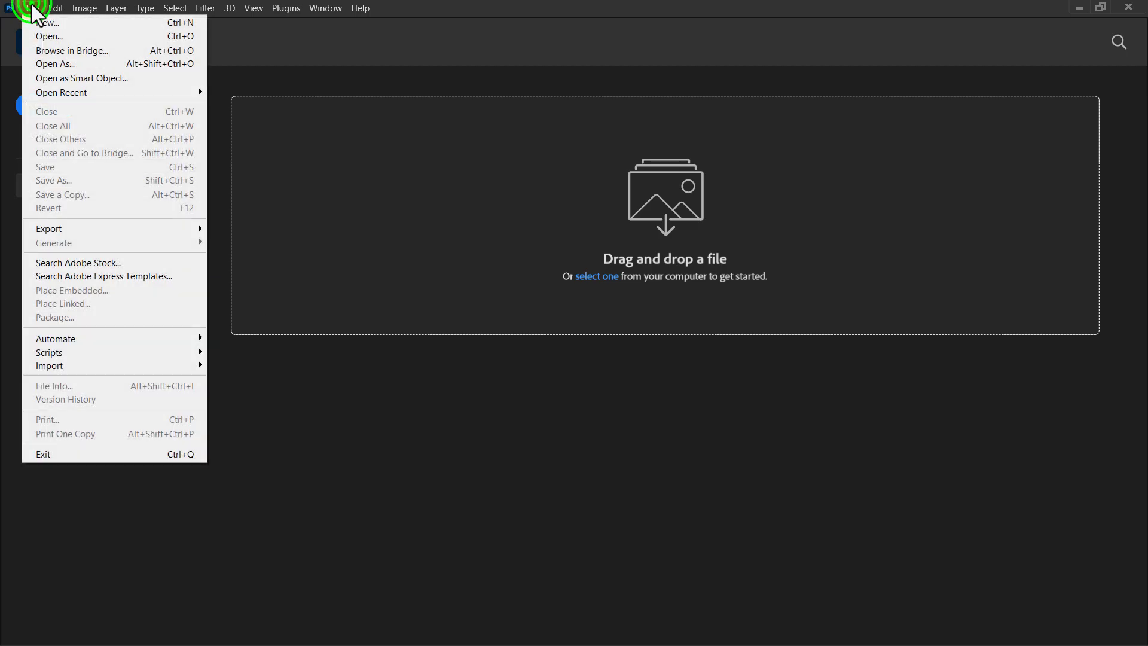
mouse_move(70, 354)
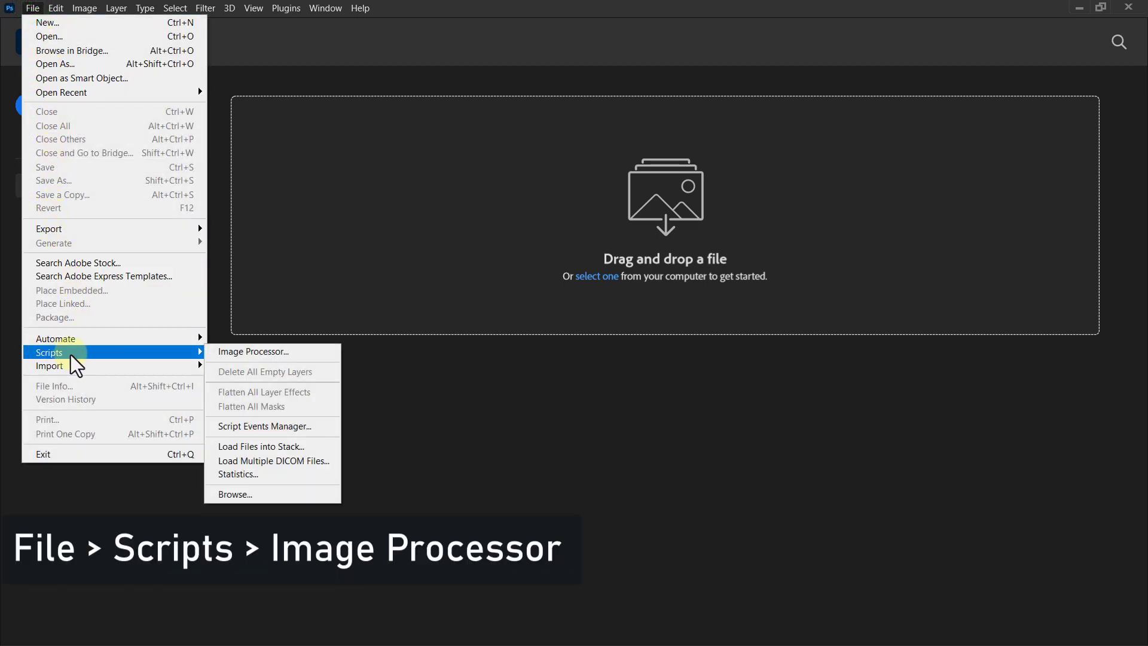
click(235, 354)
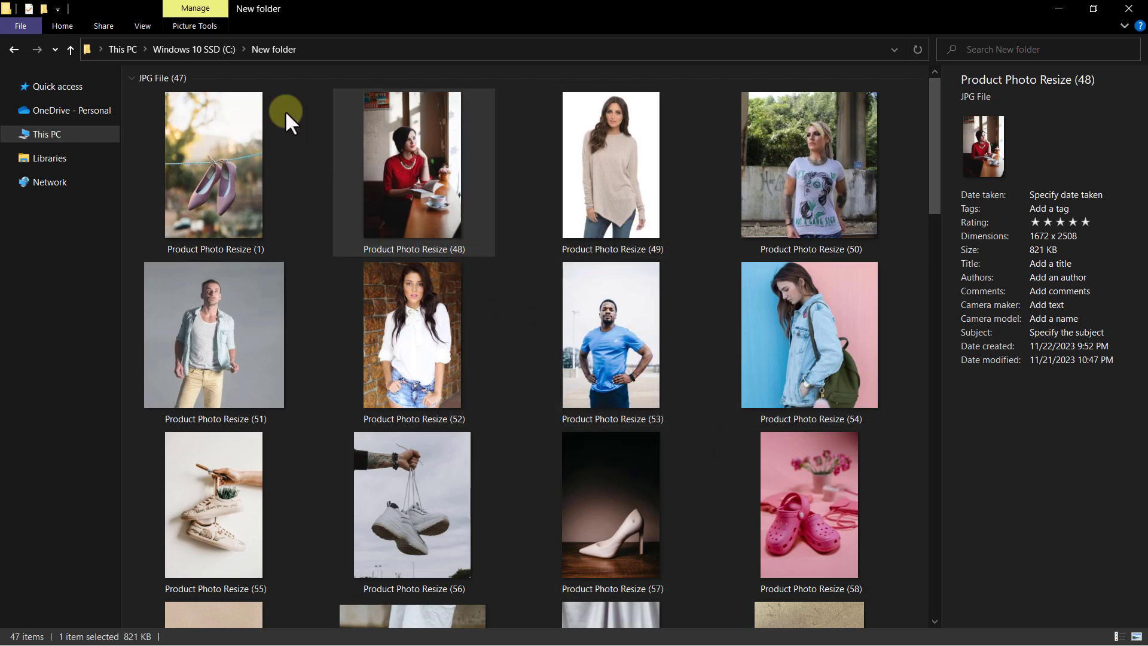
Switch to File Explorer and copy the path of the photo folder, C:\New folder.
click(354, 46)
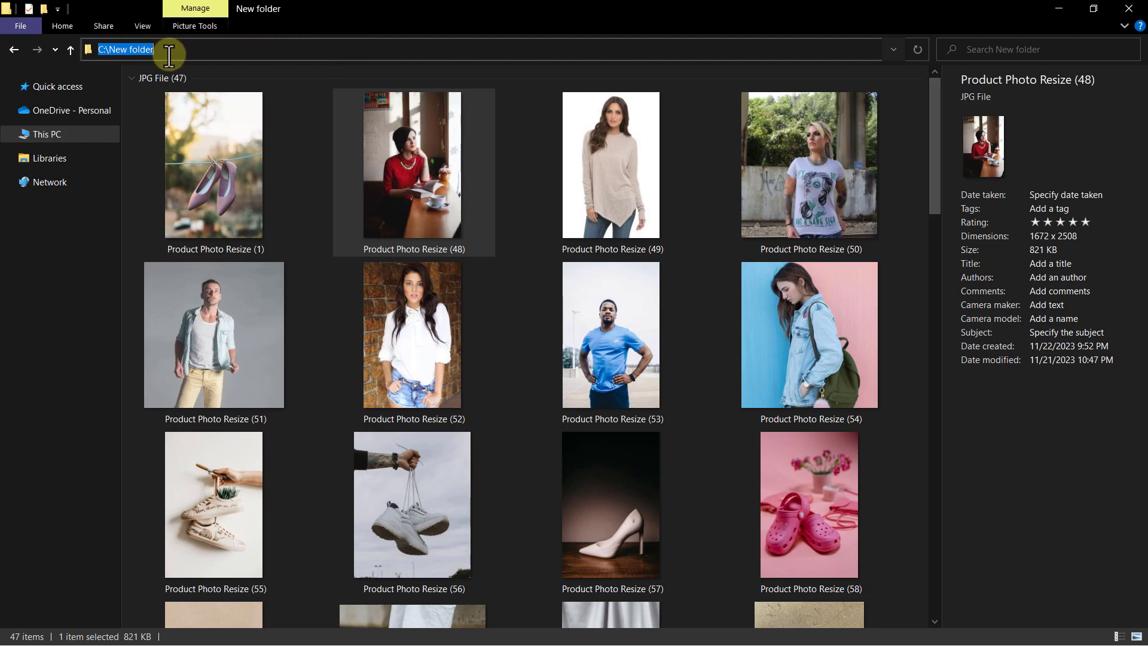
right_click(135, 49)
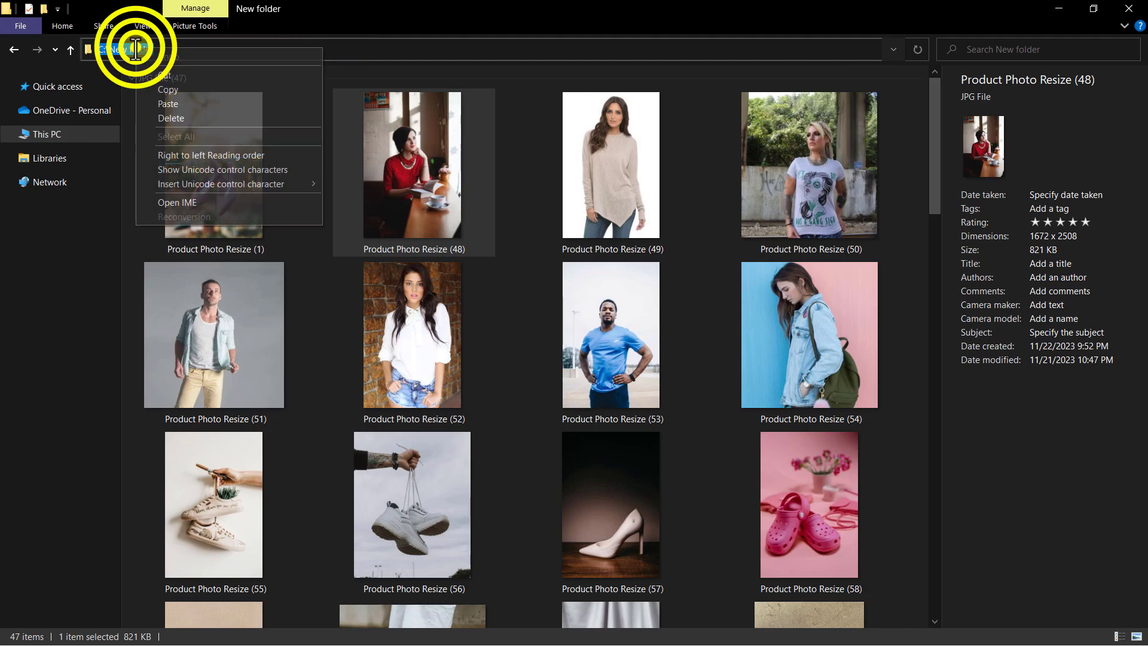
click(164, 89)
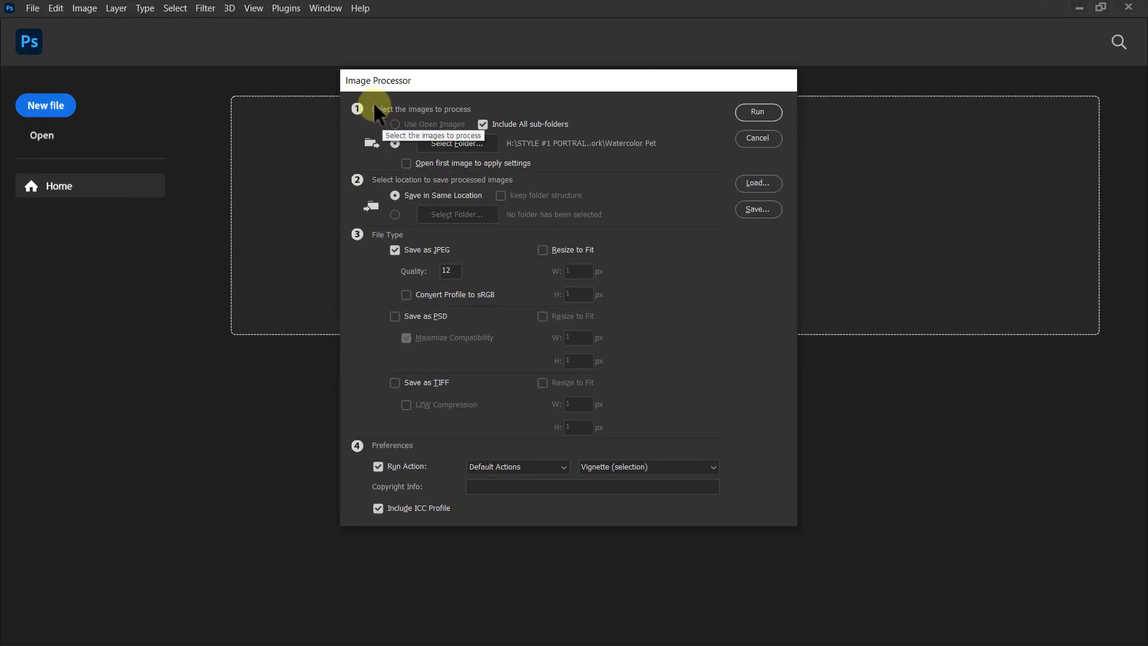
Set the Image Processor's source folder to C:\New folder using the copied path.
click(455, 147)
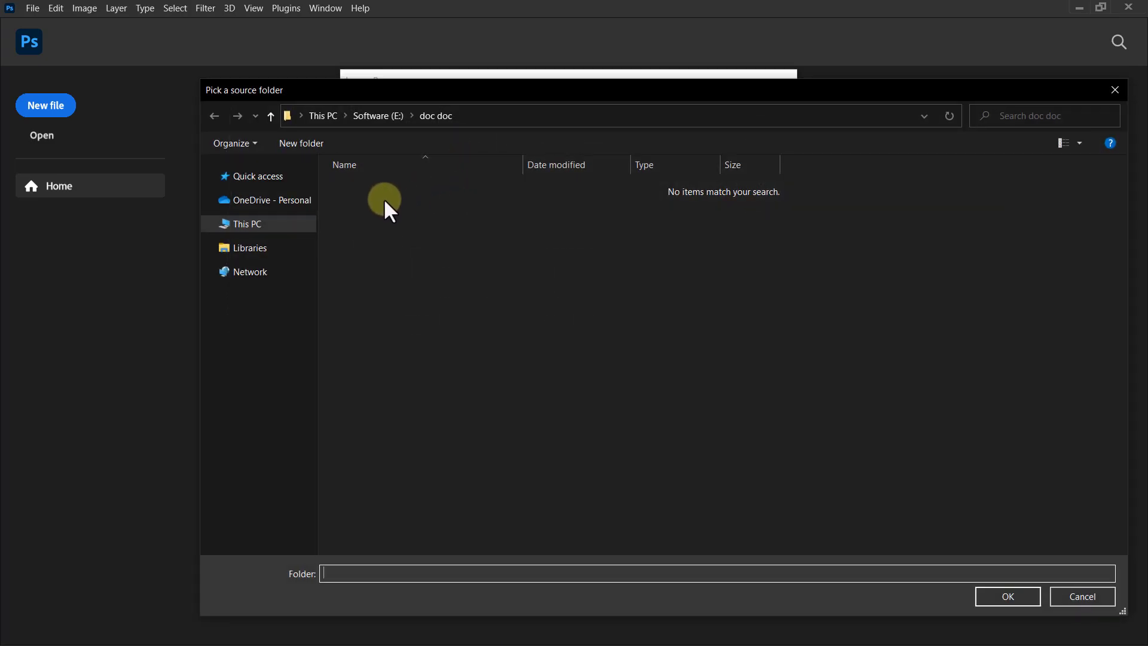
click(540, 117)
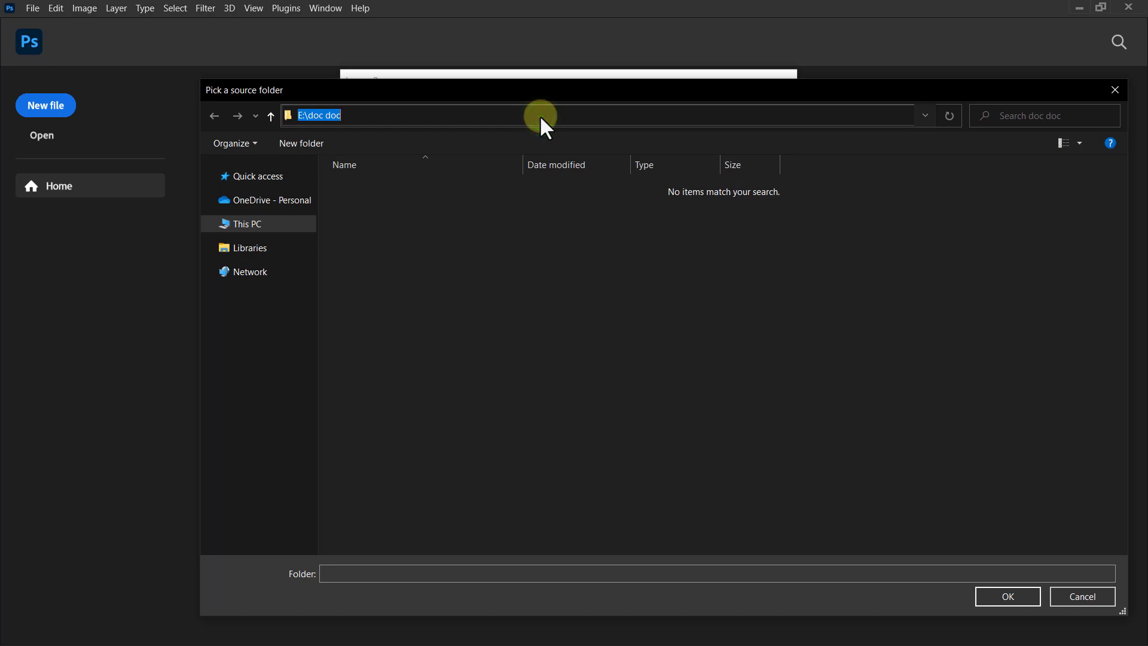
right_click(541, 116)
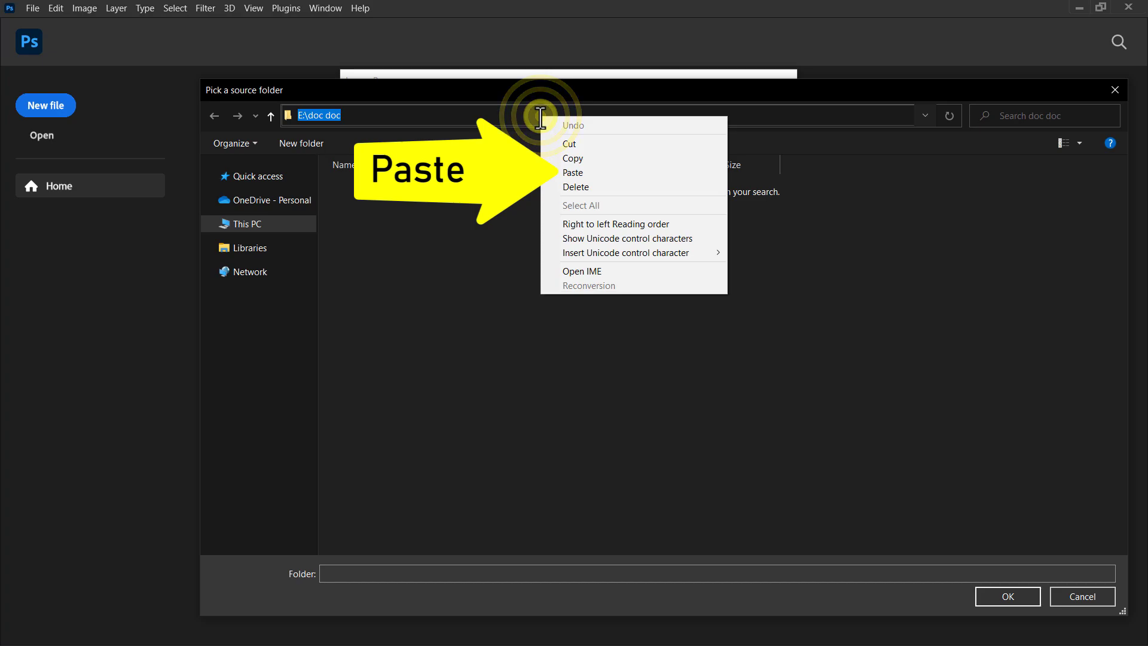
click(568, 174)
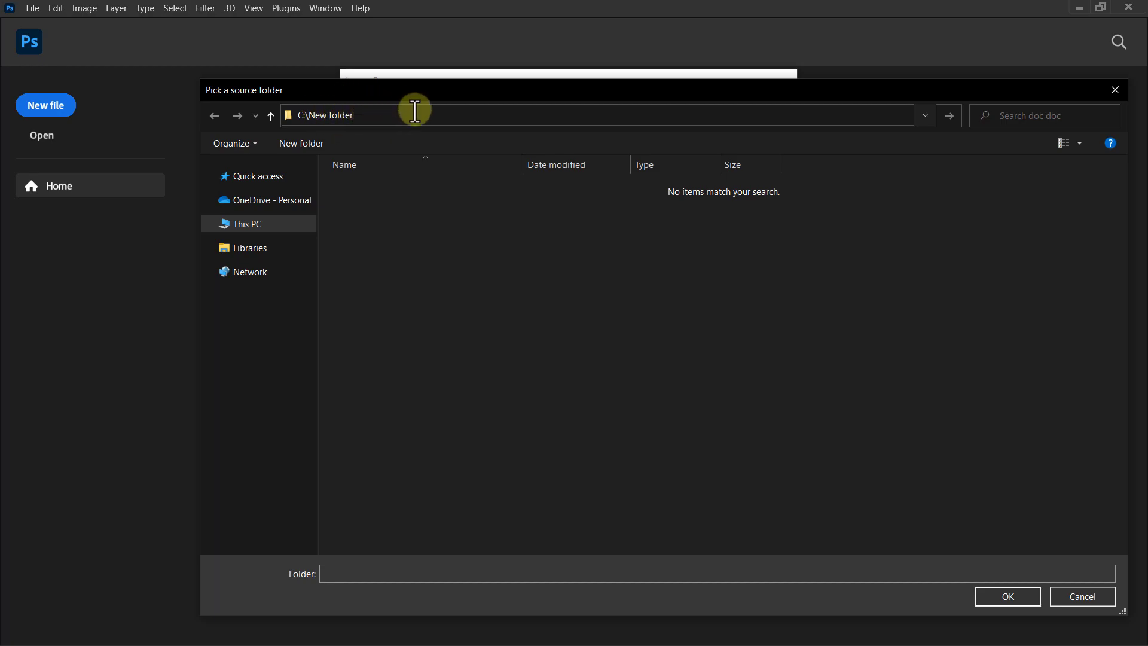
click(948, 112)
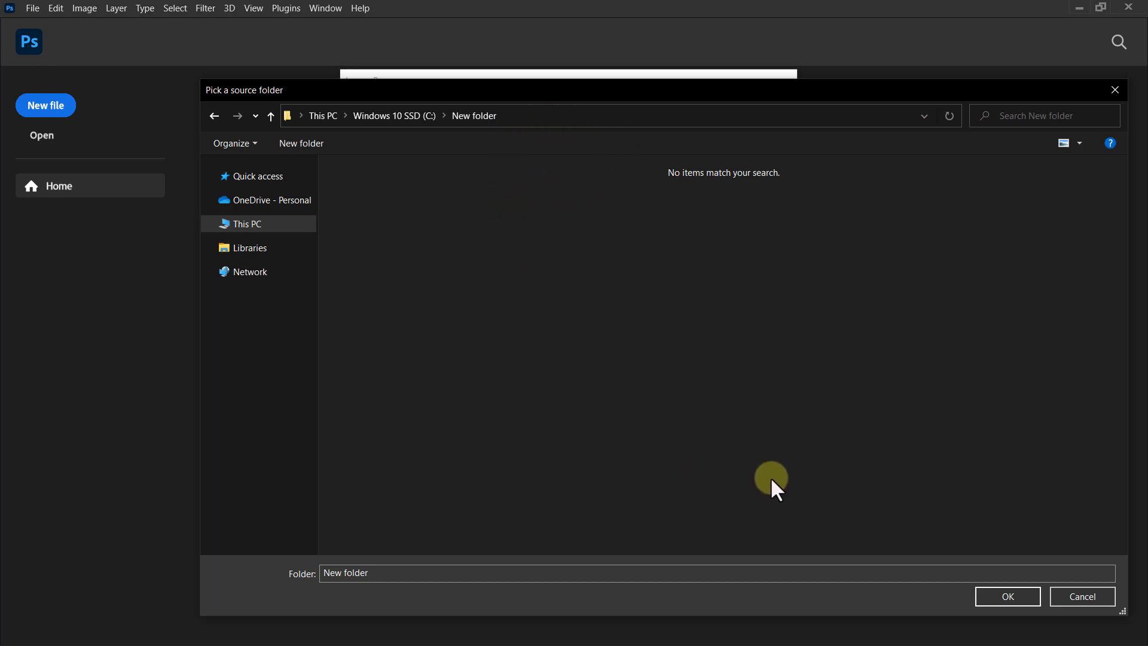
click(1006, 596)
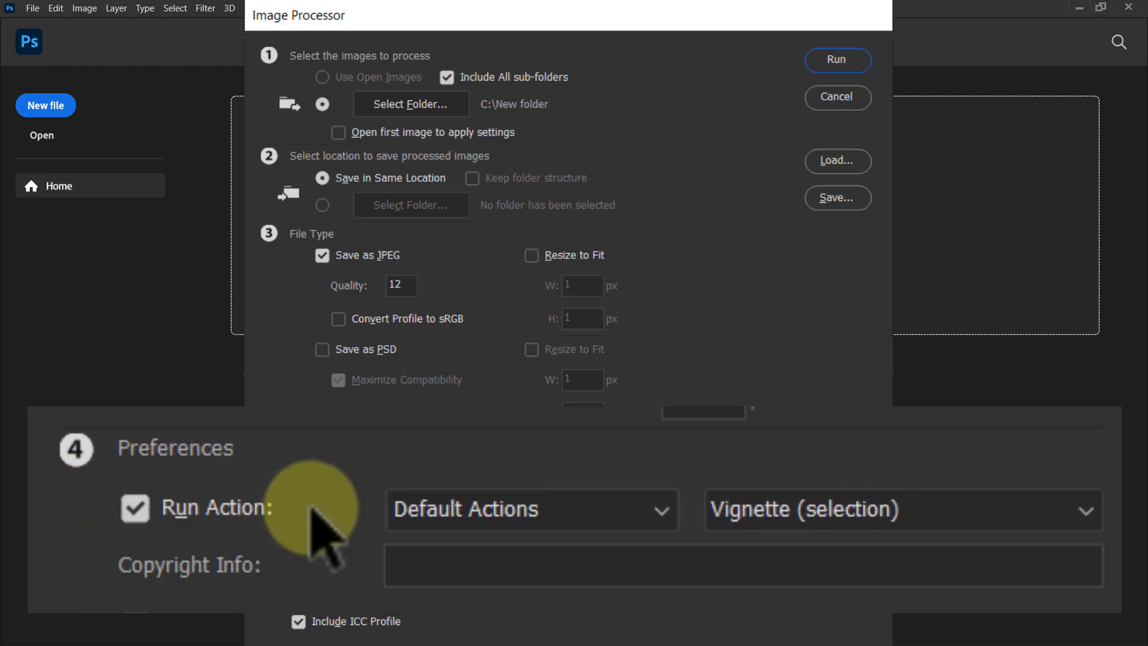
Choose PhotoResize - Action from the Photo Resize - Folder set as the action to apply, and run the Image Processor.
click(660, 511)
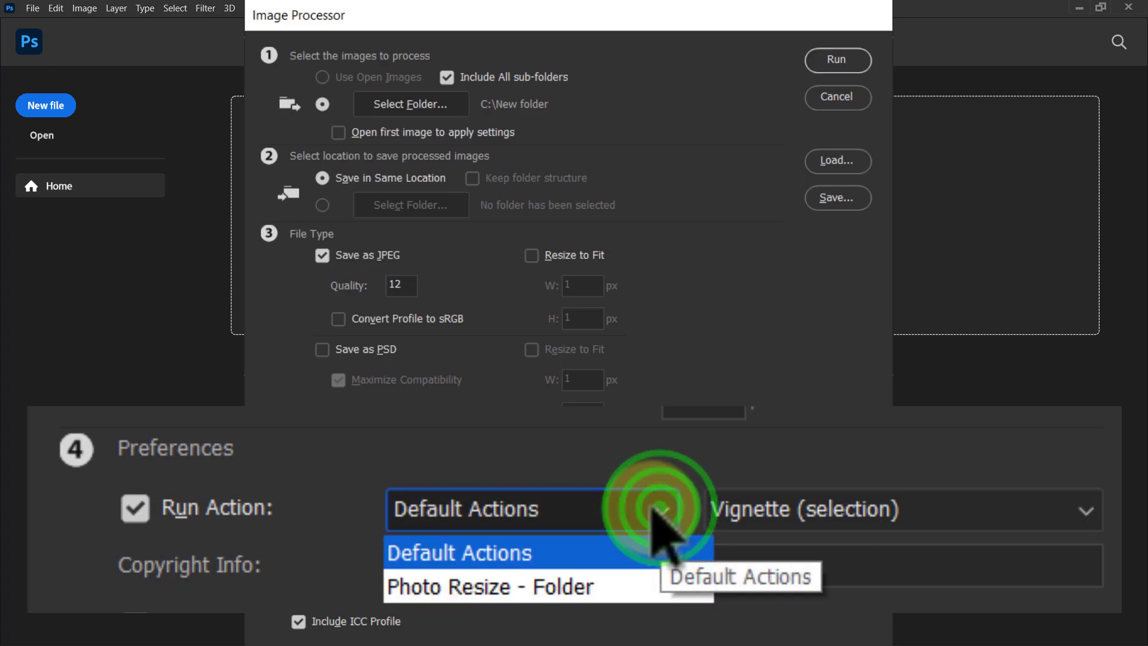
click(461, 588)
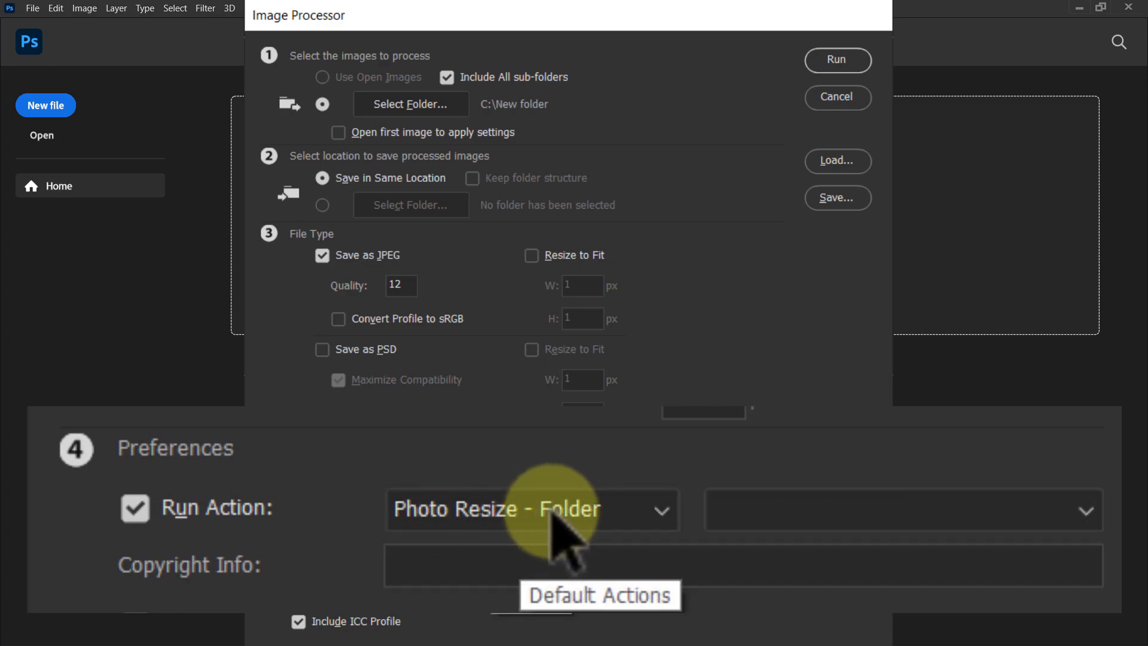
click(1089, 513)
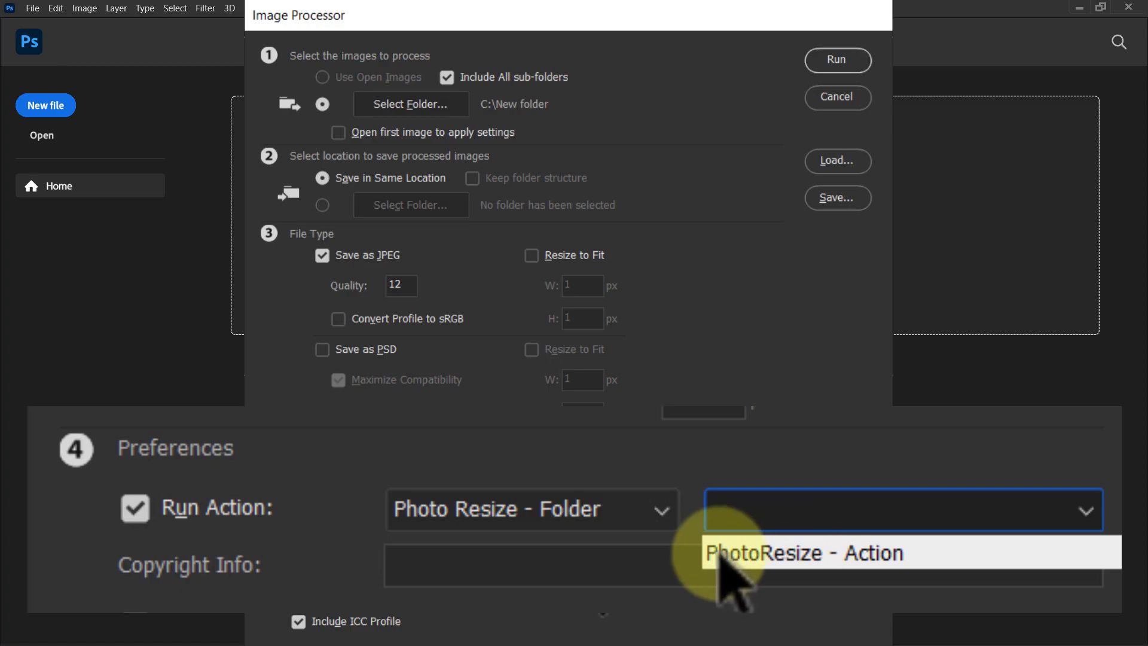
click(808, 561)
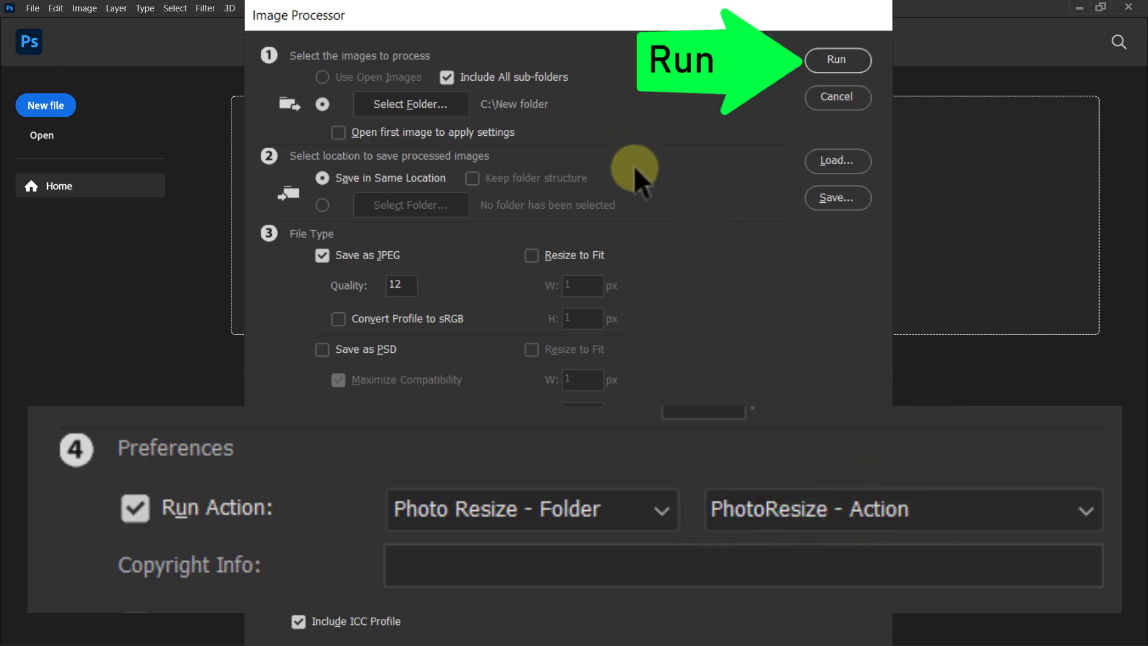
click(827, 59)
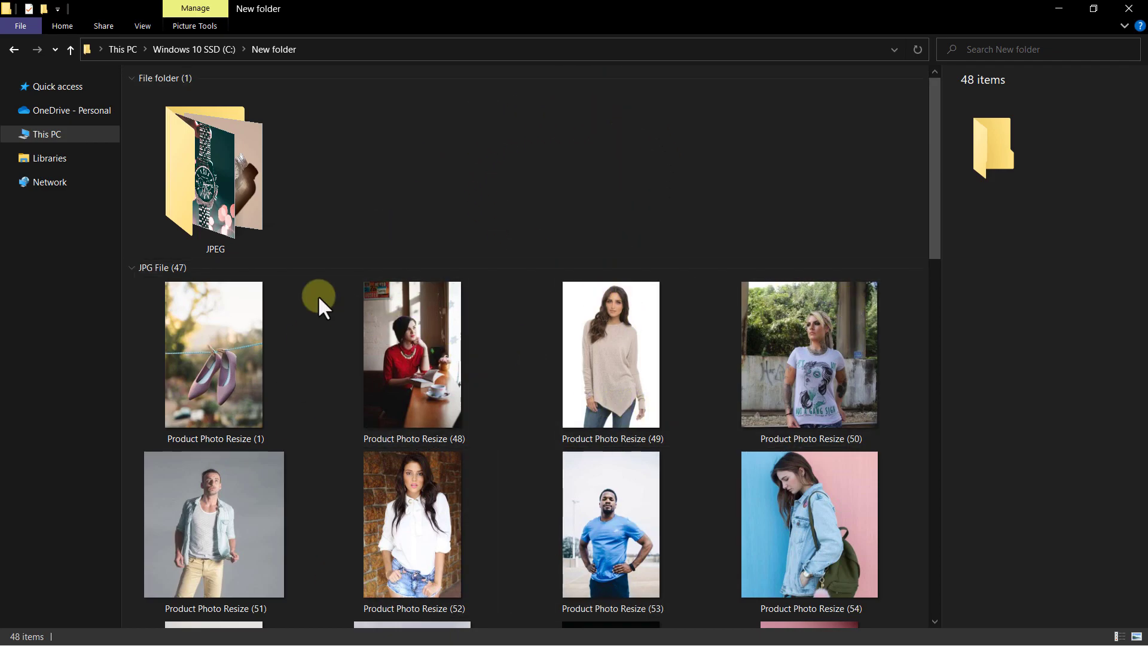
Open the JPEG output folder in File Explorer and check the dimensions of the resized photos one after another.
click(220, 151)
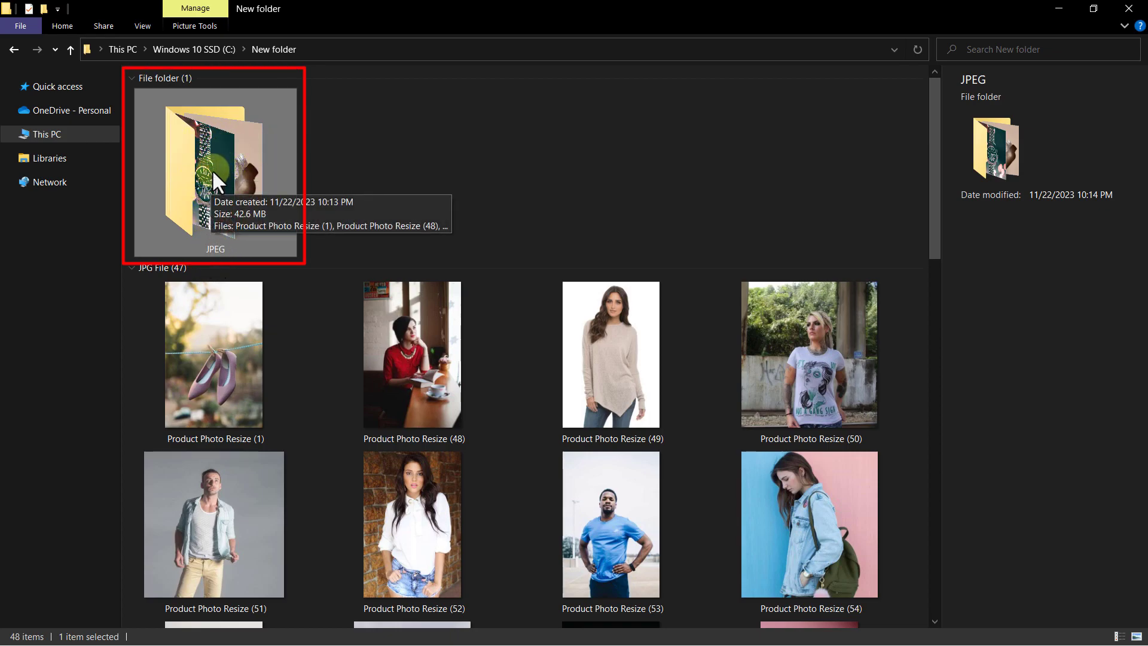
double_click(210, 167)
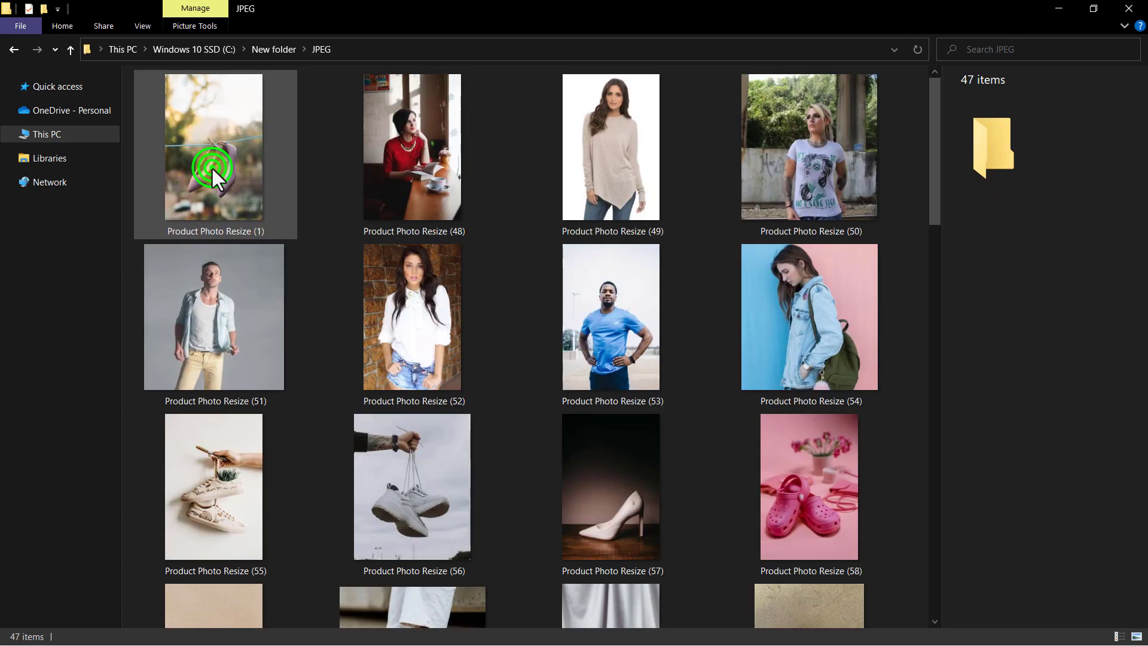
click(219, 147)
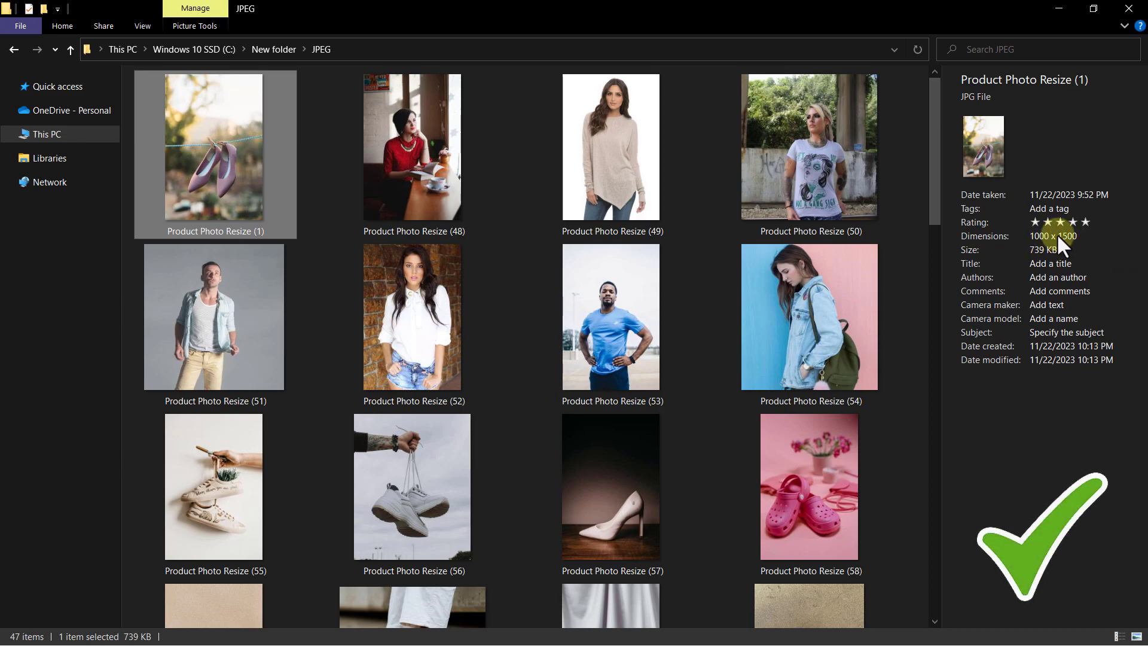
click(440, 177)
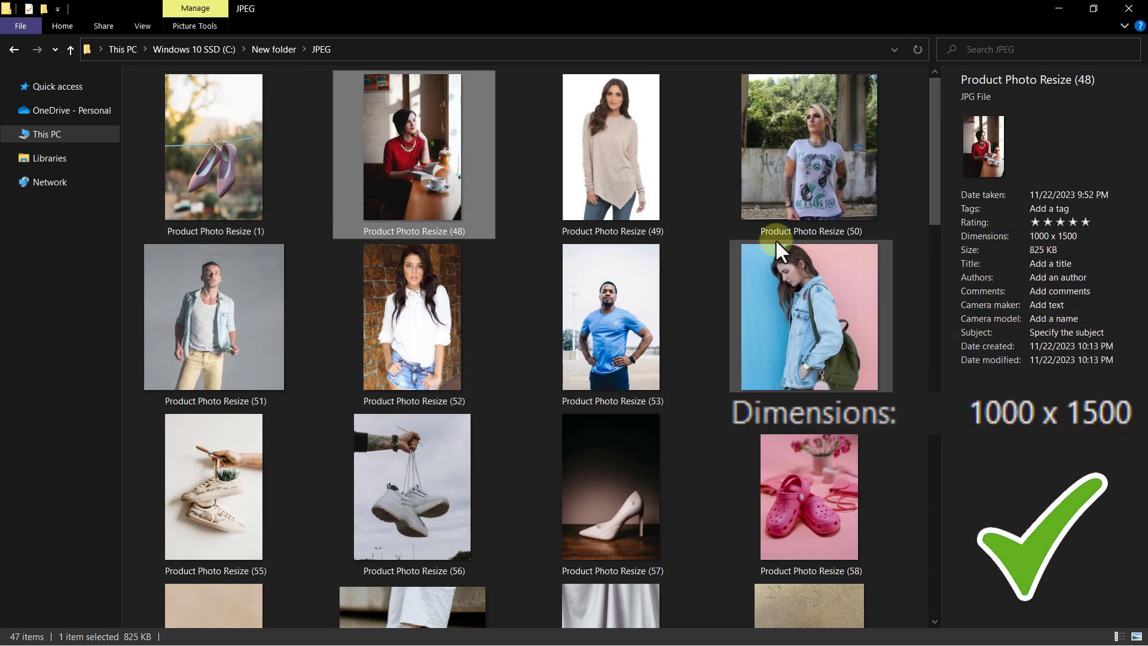
click(641, 167)
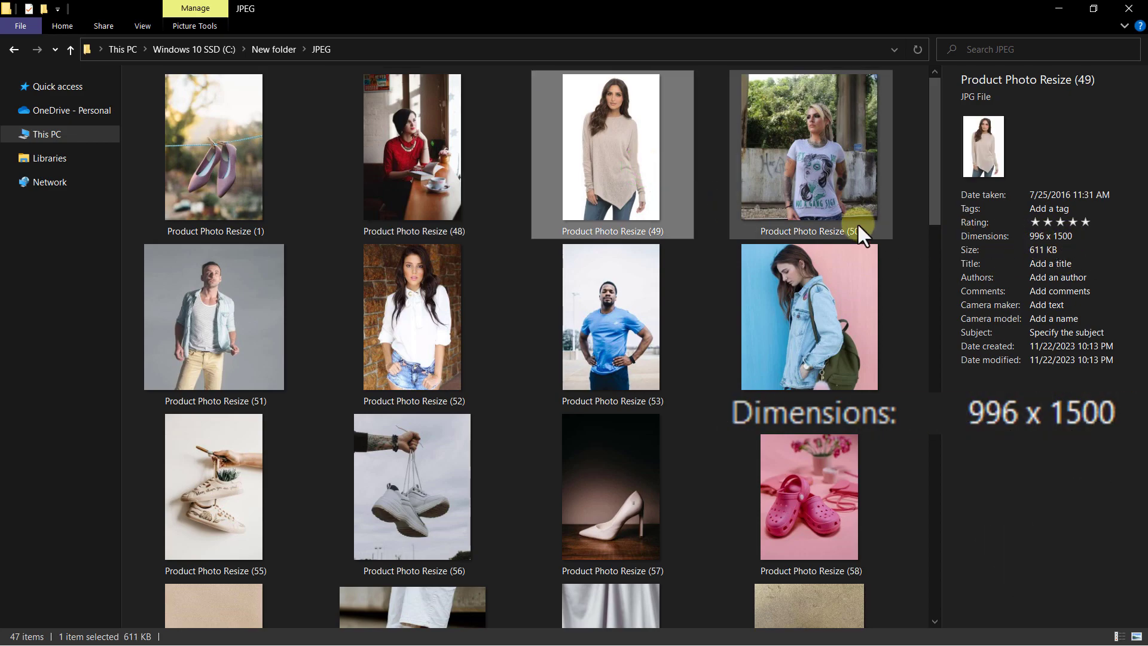
click(823, 170)
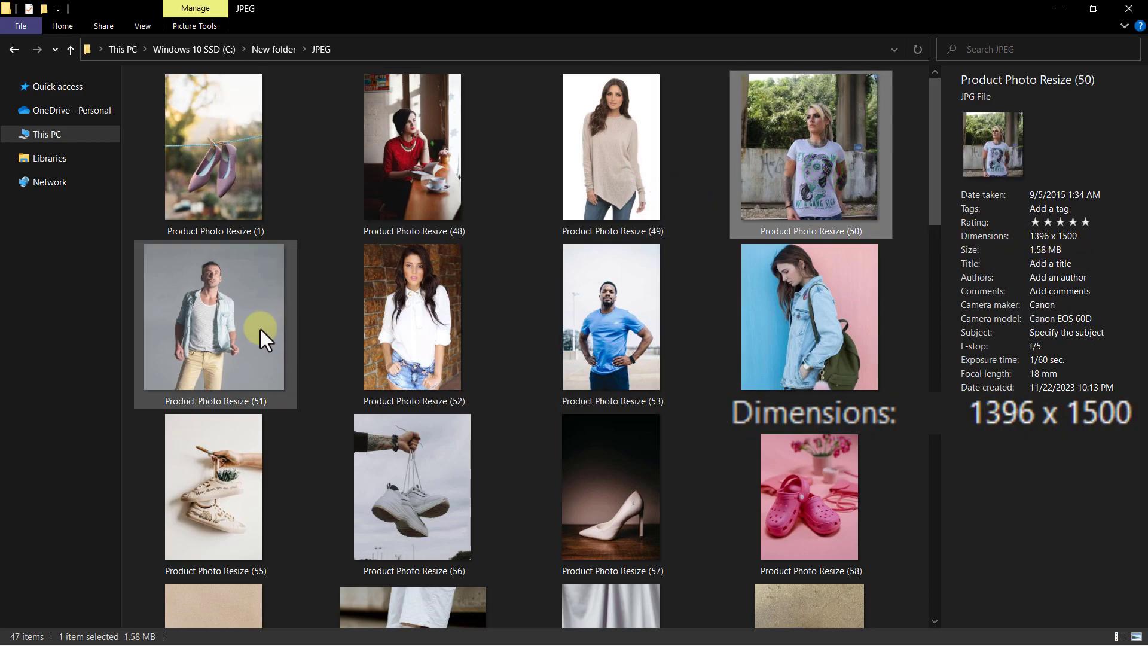
click(242, 322)
key(Right)
key(Right)
key(Right)
key(Right)
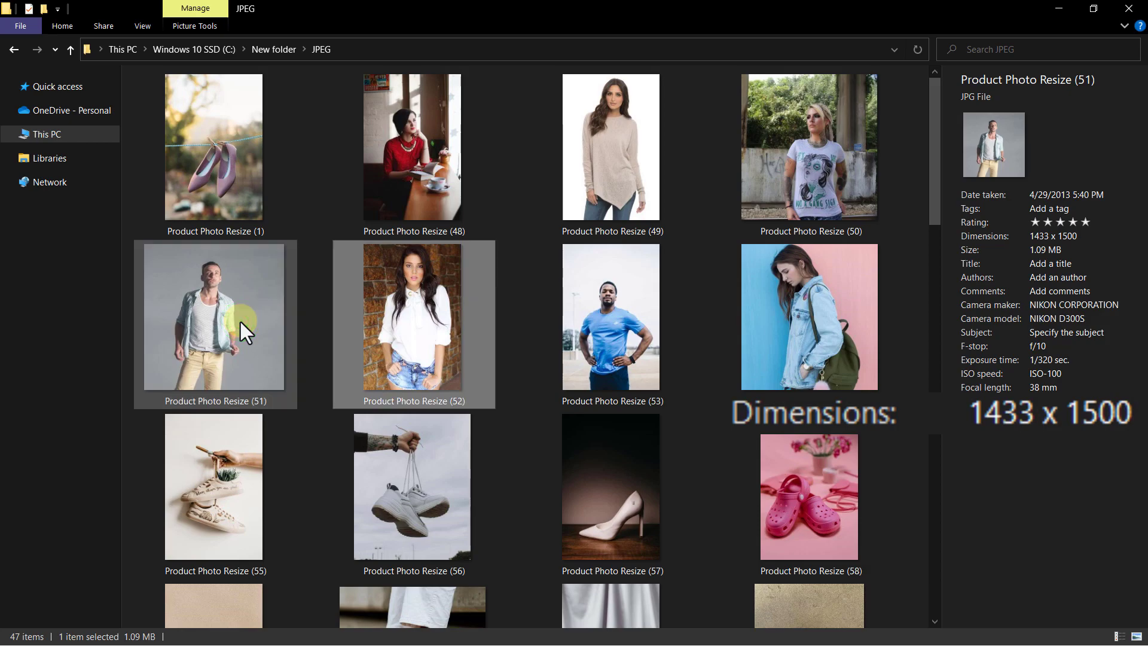
key(Right)
key(Right)
key(Right)
key(Right)
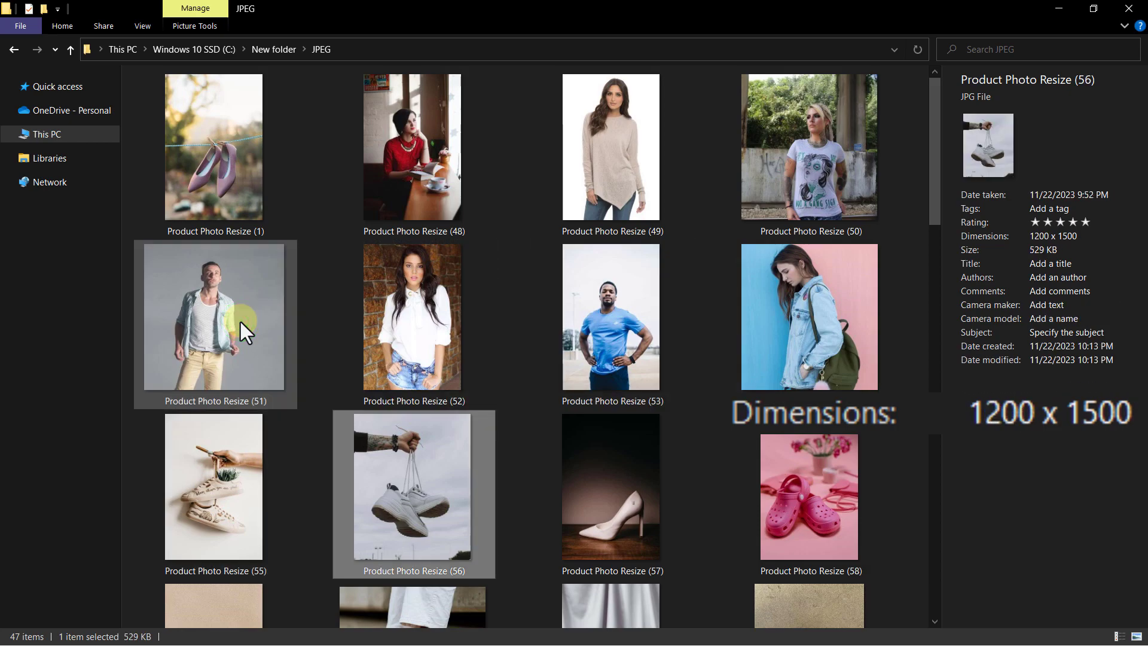
key(Right)
key(Right)
key(Right)
key(Right)
key(Right)
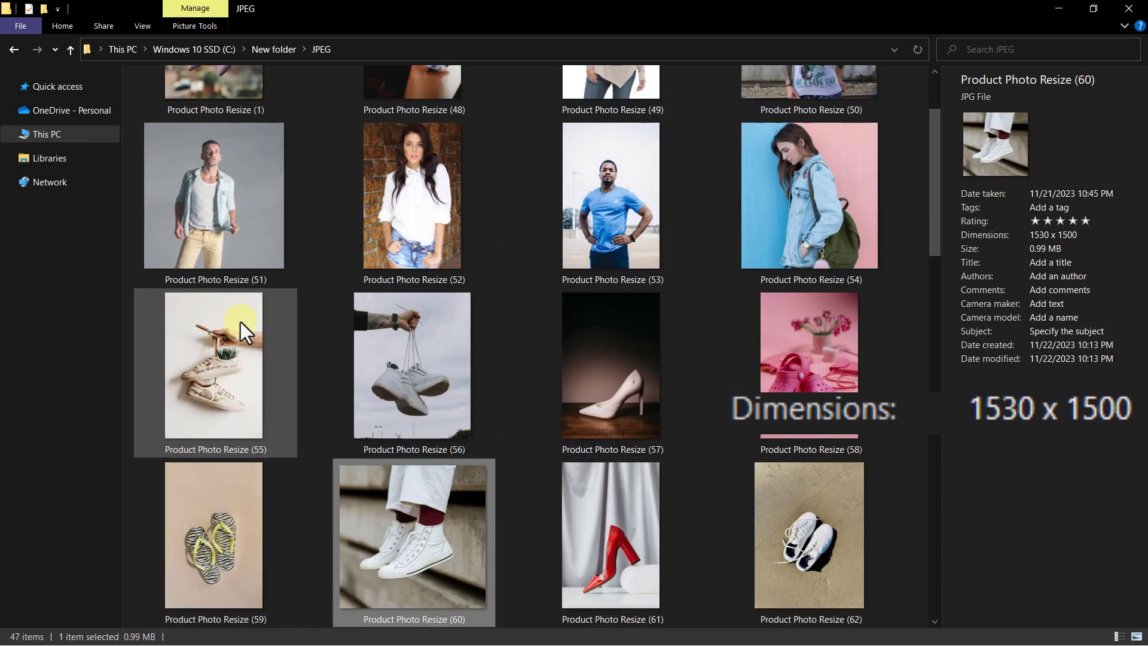
key(Right)
key(Right)
key(Right)
key(Right)
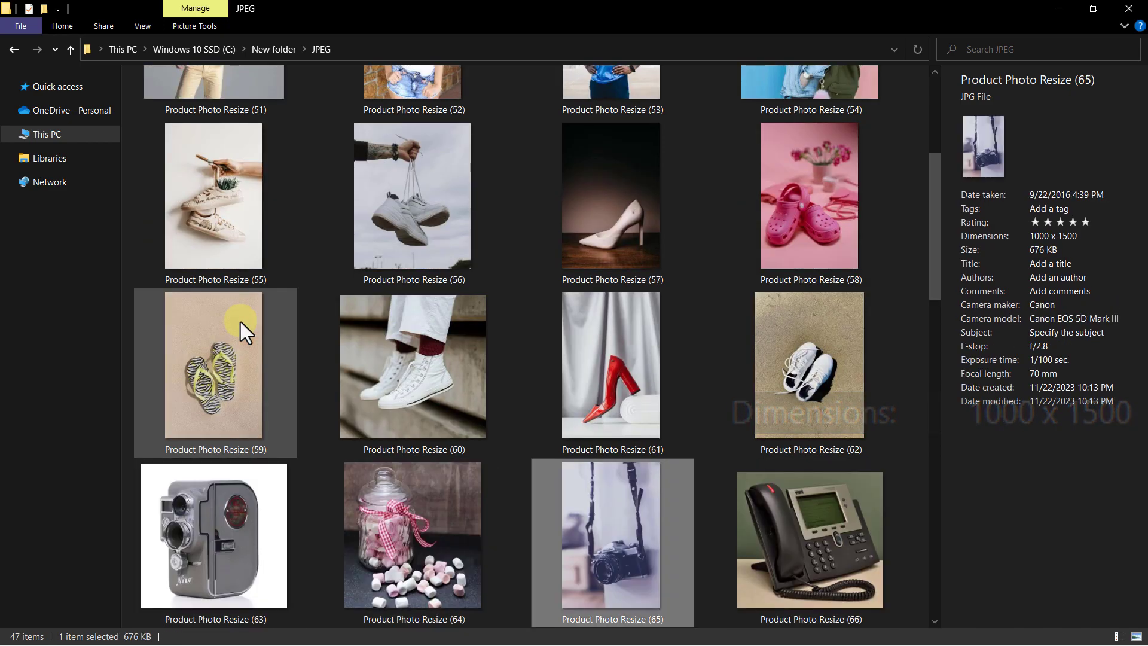